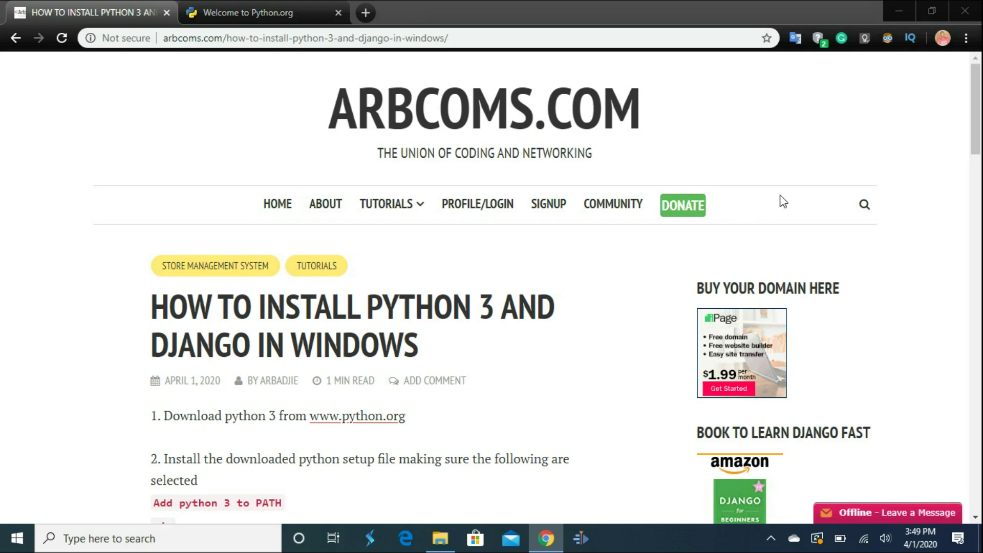
Search the arbcoms site for 'how' and scroll down to the article's numbered installation steps.
{"action": "left_click", "coordinate": [864, 206]}
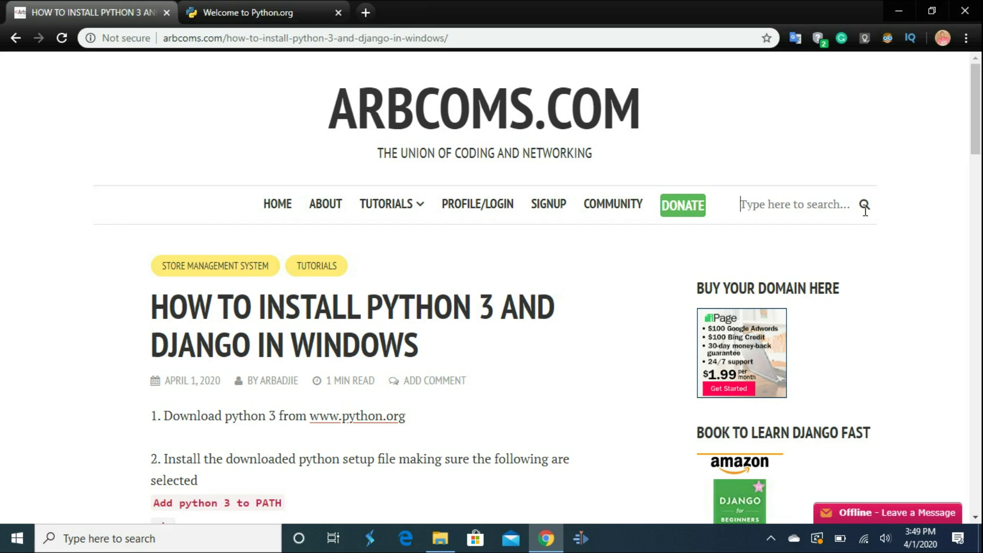
{"action": "type", "text": "how"}
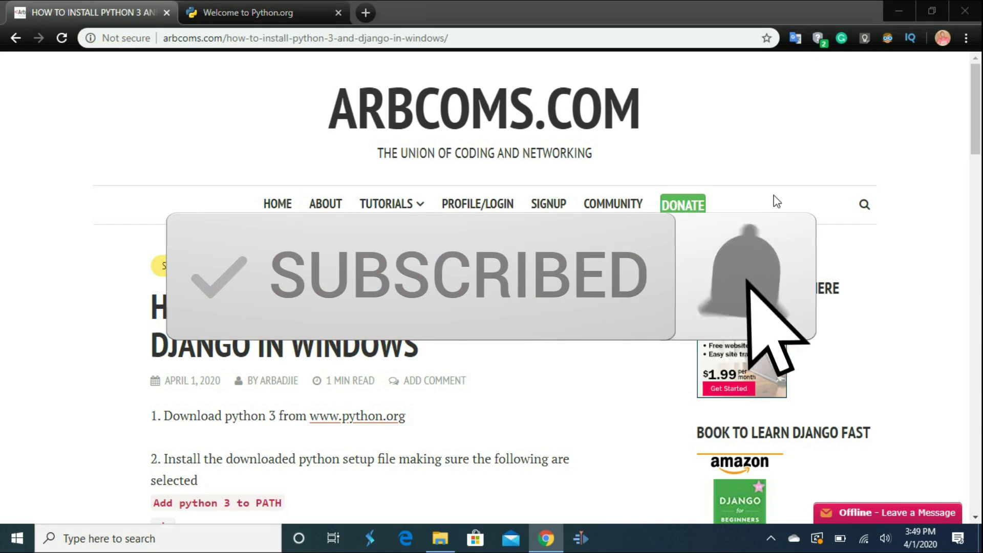
{"action": "left_click", "coordinate": [864, 205]}
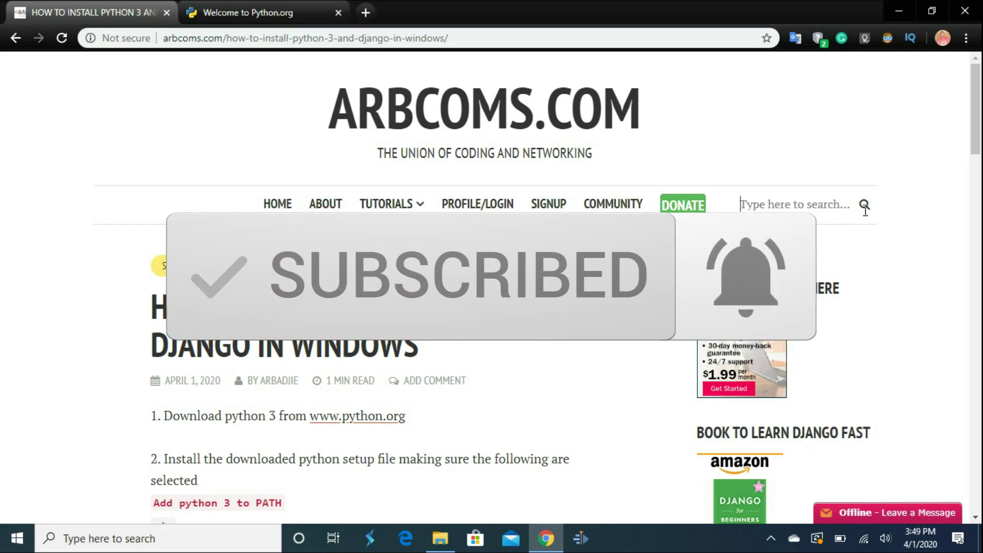
{"action": "type", "text": "hwo"}
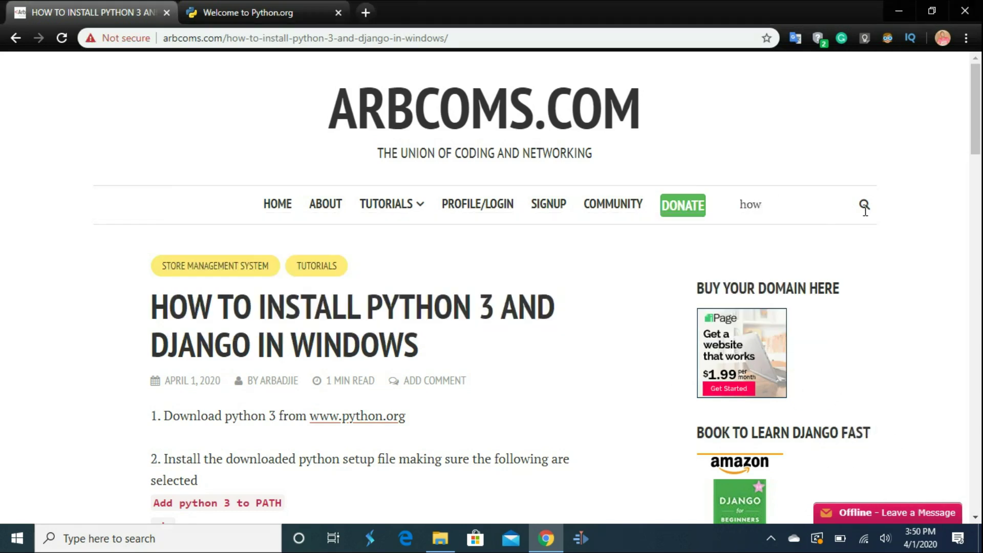
{"action": "scroll", "coordinate": [436, 372], "scroll_direction": "down", "scroll_amount": 2}
{"action": "scroll", "coordinate": [438, 371], "scroll_direction": "down", "scroll_amount": 3}
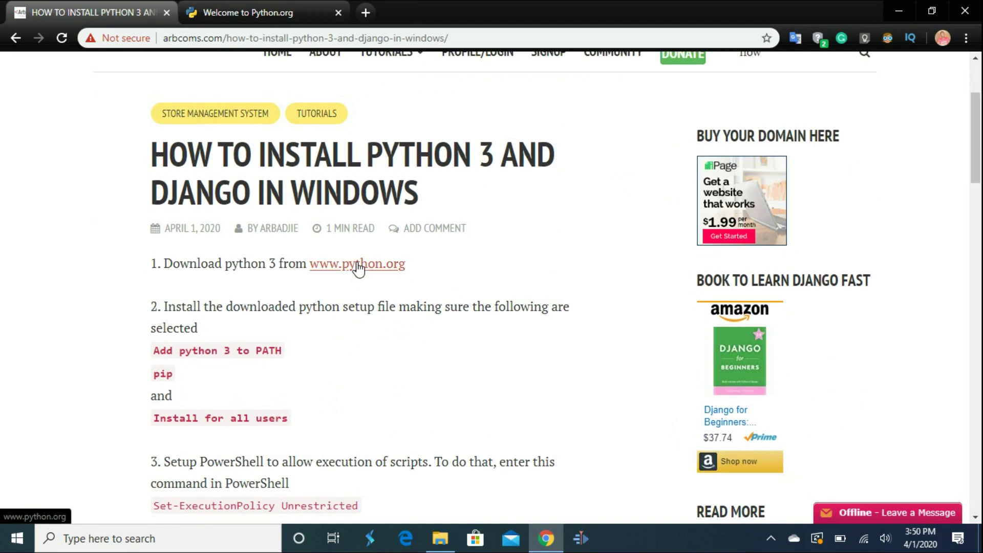
On python.org, go to Downloads > Windows and open the Latest Python 3 Release page.
{"action": "left_click", "coordinate": [279, 7]}
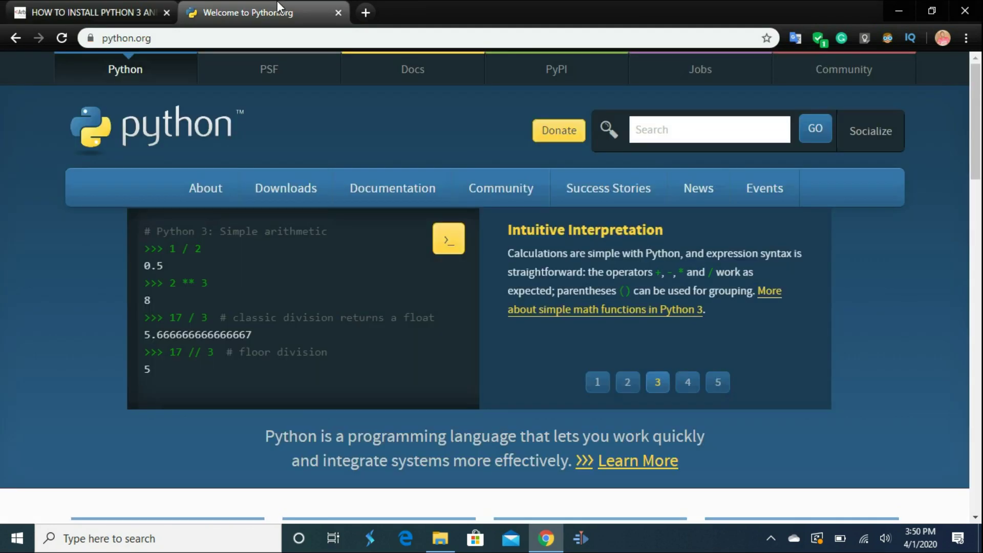
{"action": "mouse_move", "coordinate": [289, 200]}
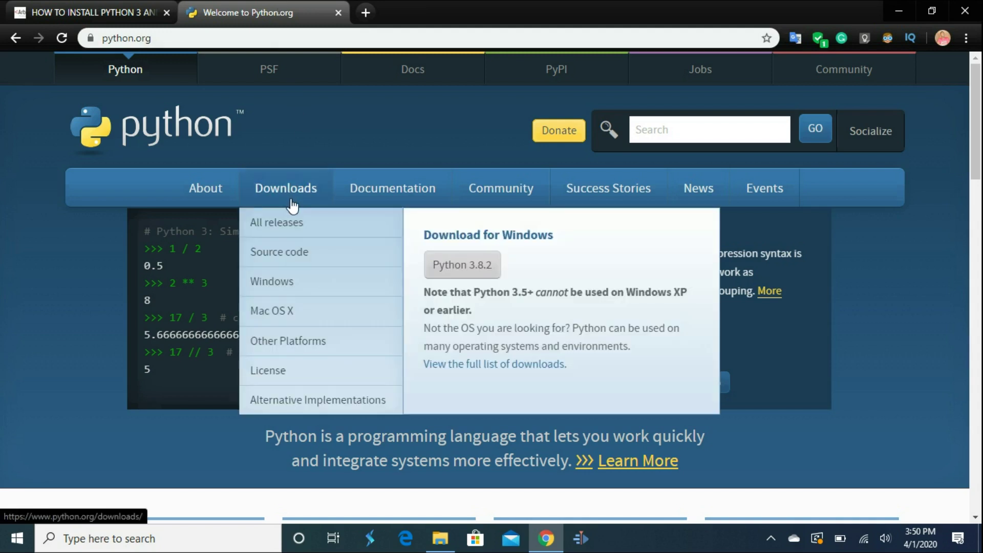
{"action": "left_click", "coordinate": [272, 291]}
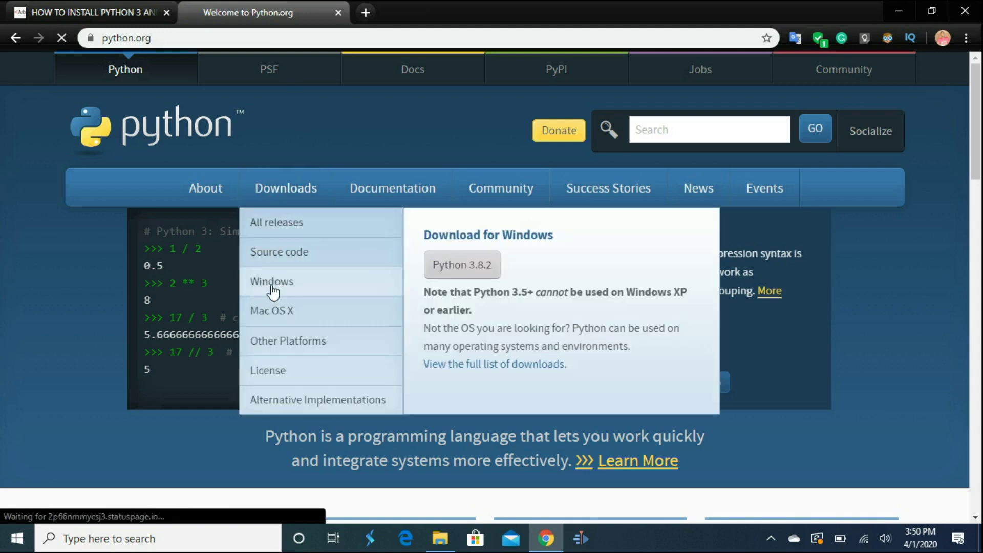
{"action": "scroll", "coordinate": [361, 303], "scroll_direction": "down", "scroll_amount": 1}
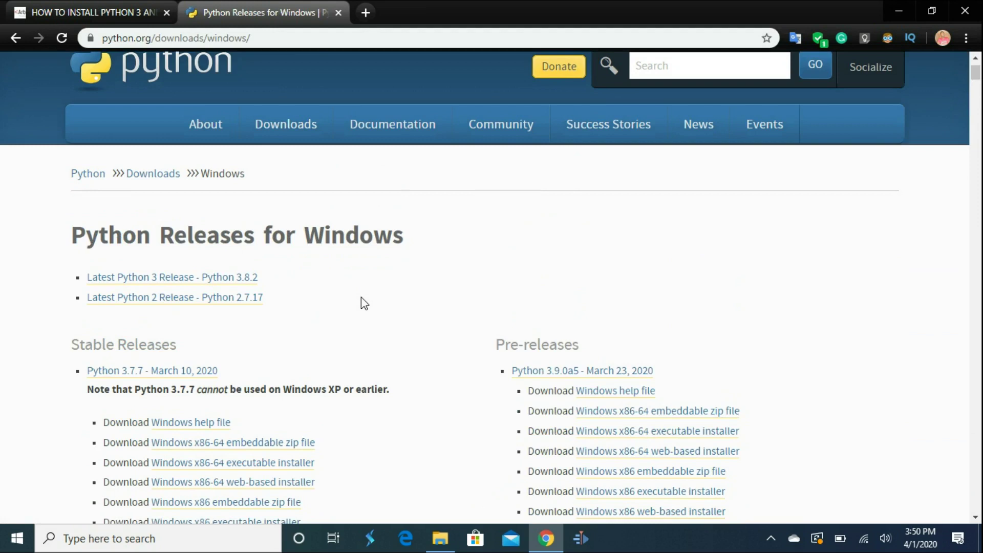
{"action": "left_click", "coordinate": [177, 282]}
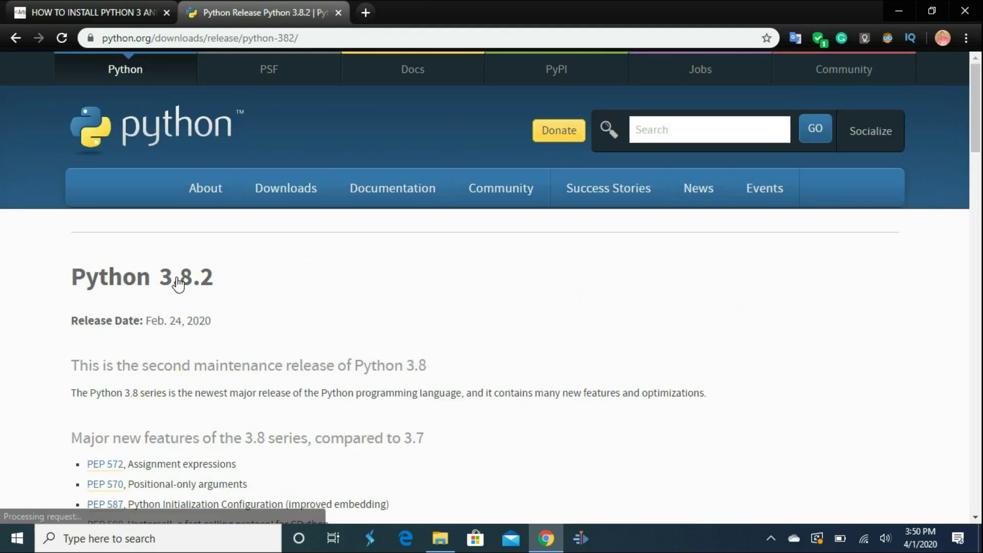
Scroll to the Python 3.8.2 Files download table, then bring up Windows search.
{"action": "scroll", "coordinate": [178, 275], "scroll_direction": "down", "scroll_amount": 1}
{"action": "scroll", "coordinate": [177, 276], "scroll_direction": "down", "scroll_amount": 14}
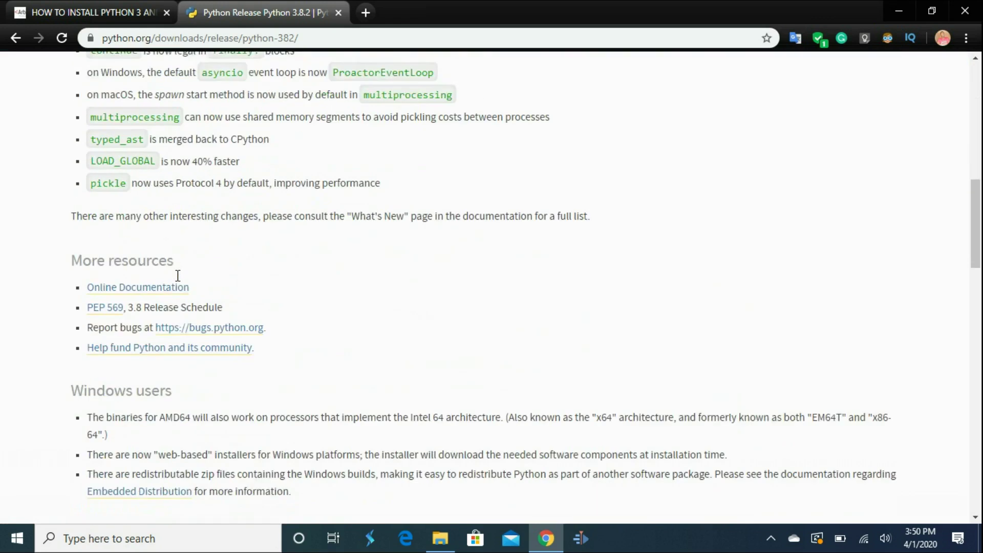
{"action": "scroll", "coordinate": [178, 276], "scroll_direction": "down", "scroll_amount": 2}
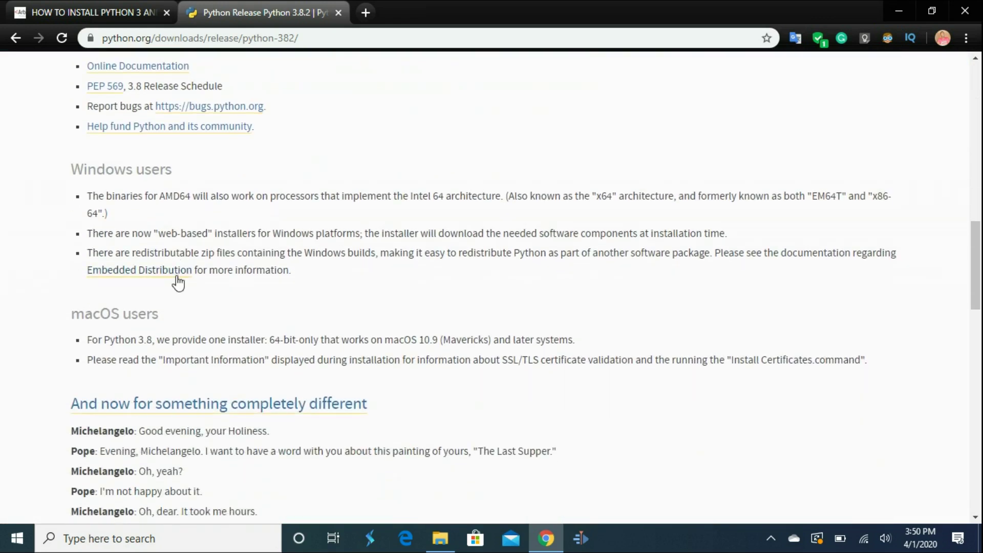
{"action": "scroll", "coordinate": [177, 281], "scroll_direction": "down", "scroll_amount": 10}
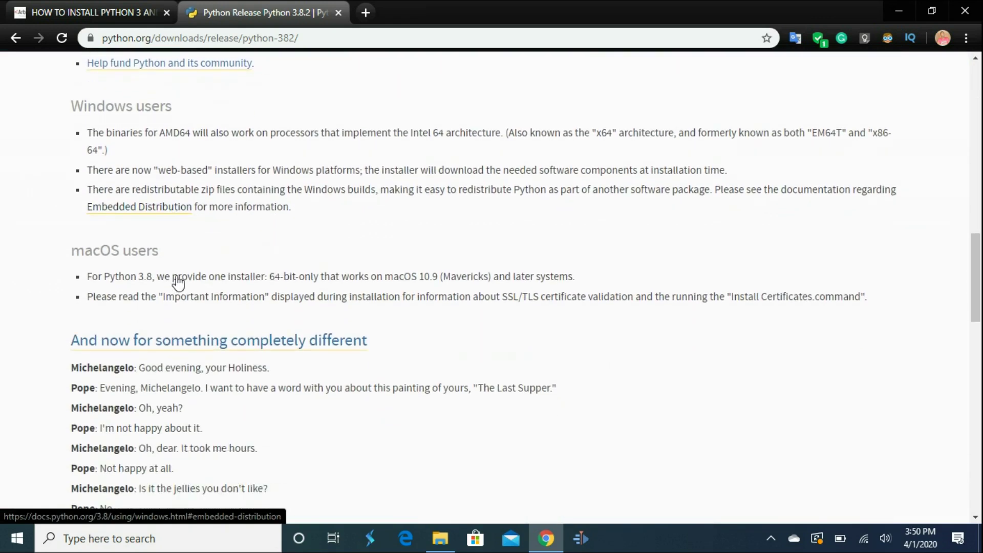
{"action": "scroll", "coordinate": [178, 282], "scroll_direction": "down", "scroll_amount": 2}
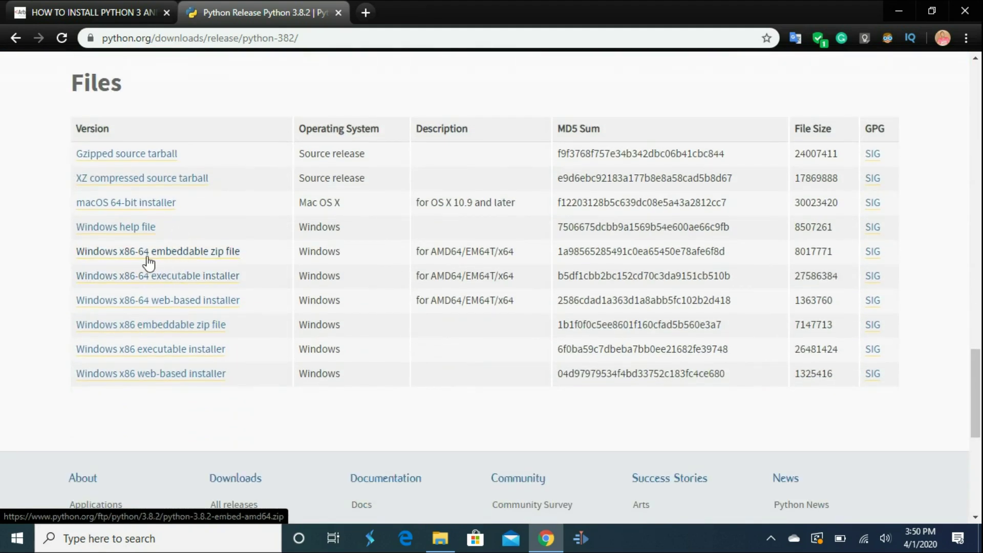
{"action": "left_click", "coordinate": [114, 281]}
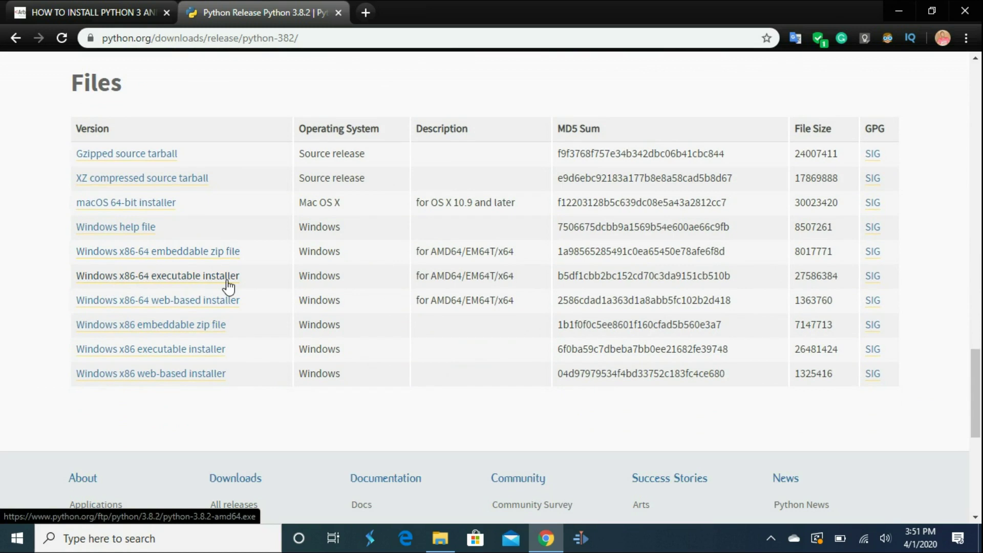
{"action": "key", "text": "super+s"}
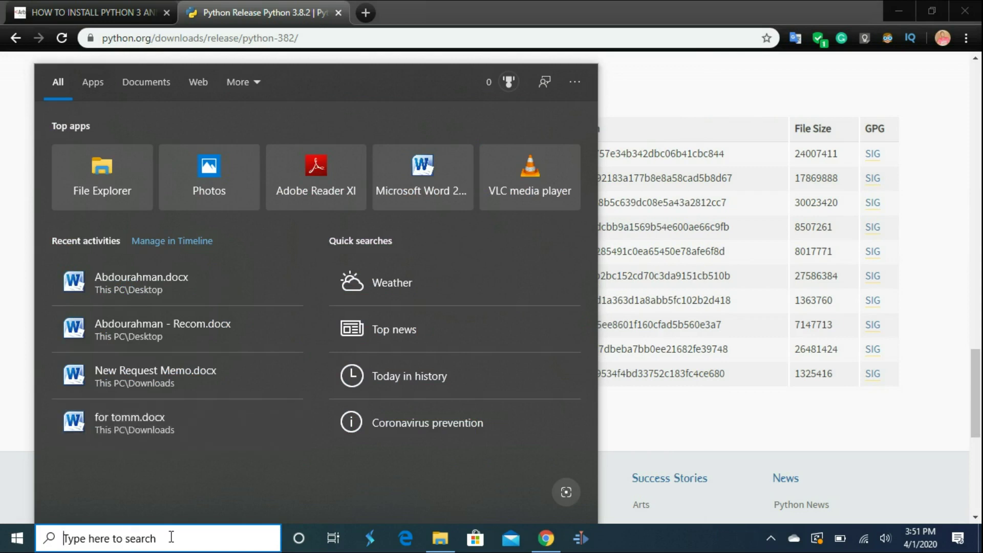
Check in System Information that System Type reads x64-based PC, then close it.
{"action": "type", "text": "system inf"}
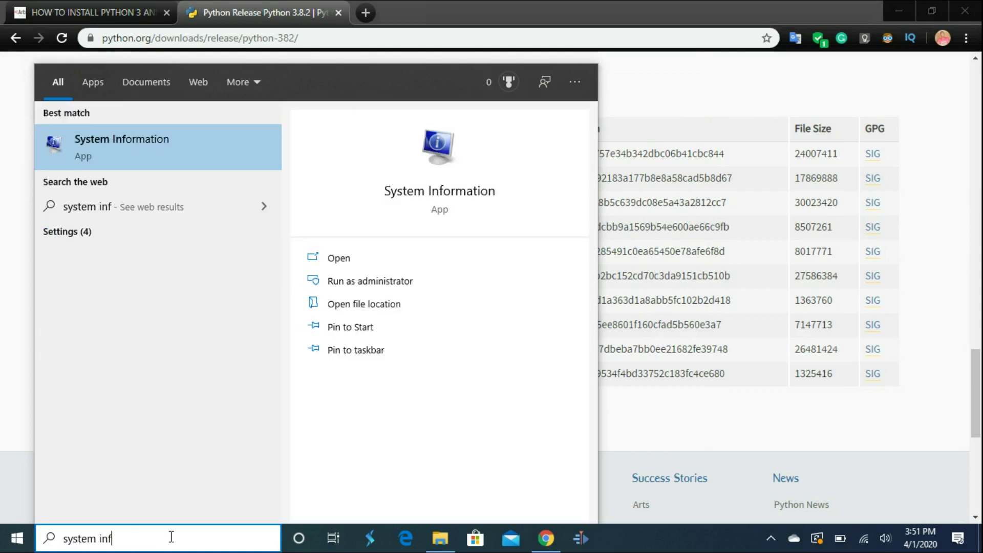
{"action": "key", "text": "Return"}
{"action": "left_click", "coordinate": [377, 209]}
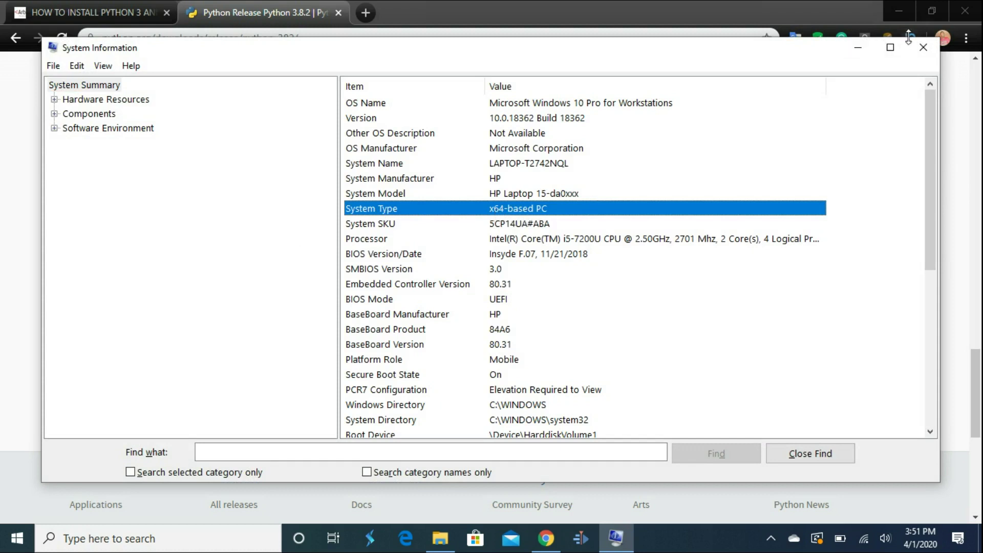
{"action": "left_click", "coordinate": [921, 48]}
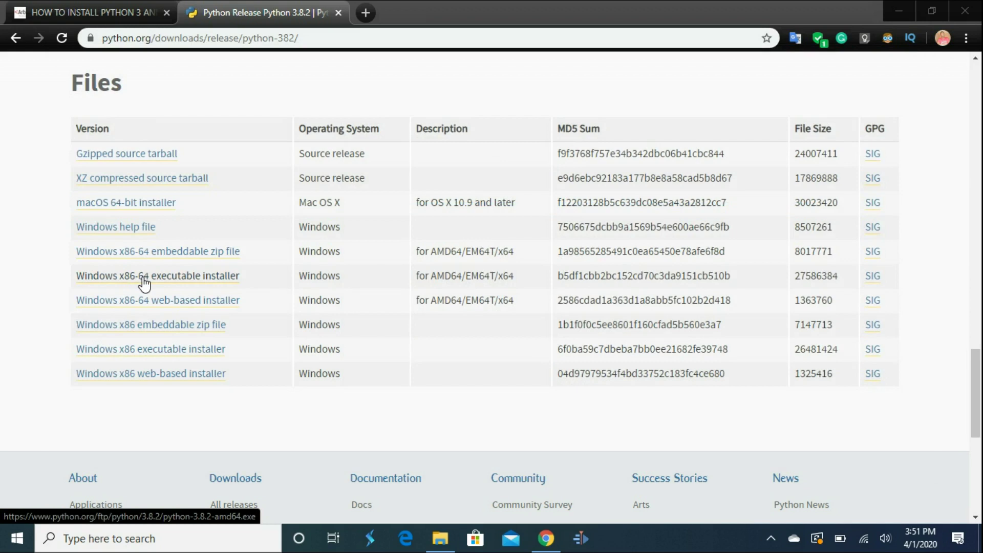
Download python-3.8.2-amd64.exe, the Windows x86-64 executable installer, and open it.
{"action": "left_click", "coordinate": [144, 283]}
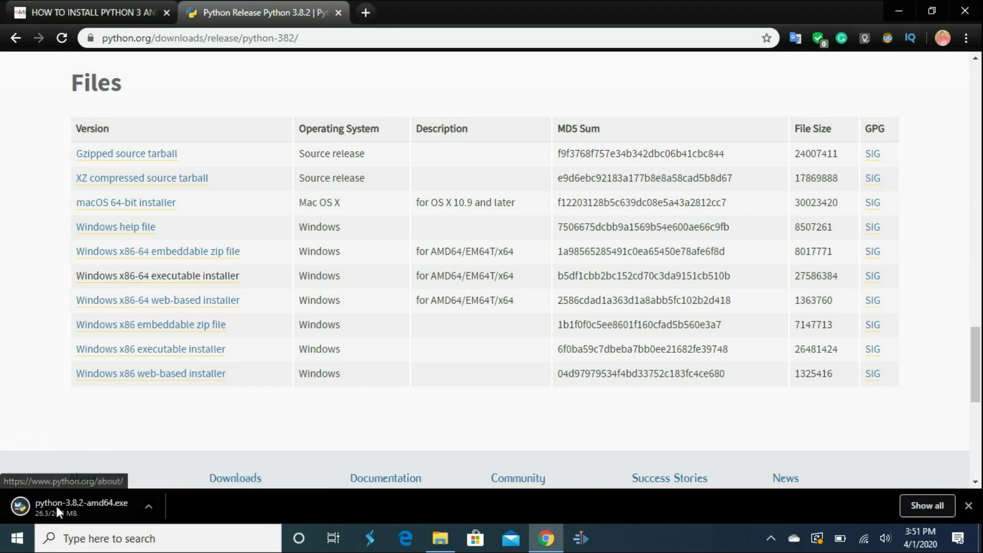
{"action": "left_click", "coordinate": [96, 508]}
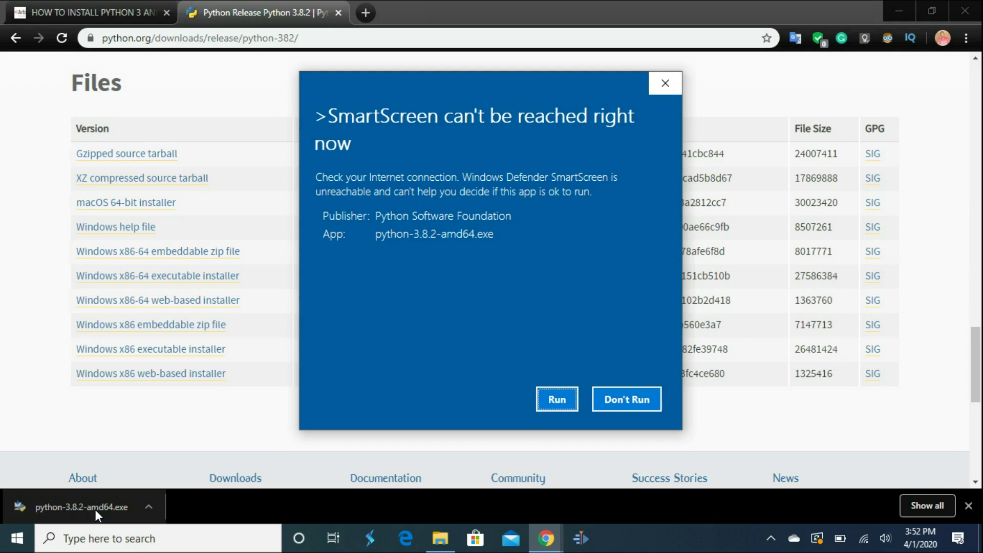
Install Python 3.8.2 for all users with PATH added and pip included.
{"action": "left_click", "coordinate": [536, 404]}
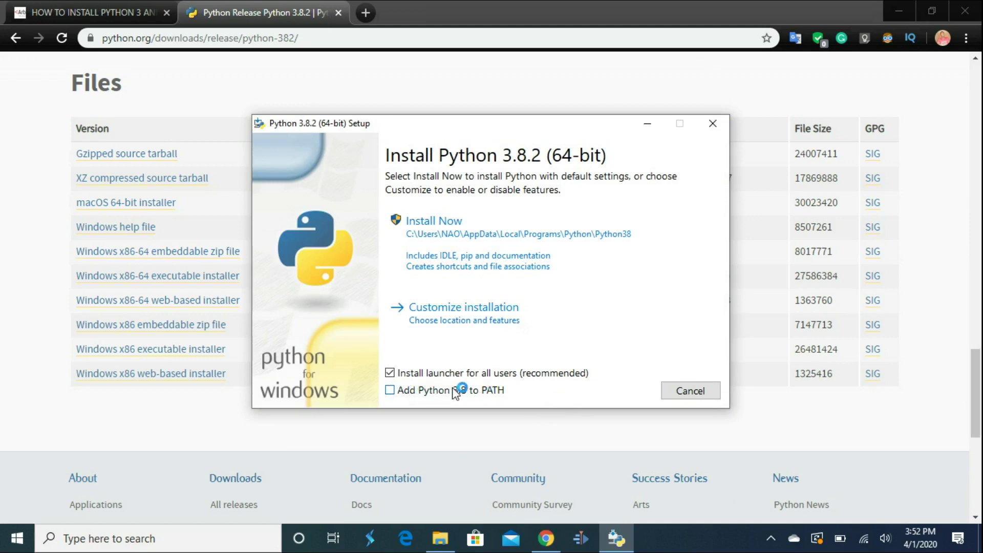
{"action": "left_click", "coordinate": [463, 392]}
{"action": "left_click", "coordinate": [441, 308]}
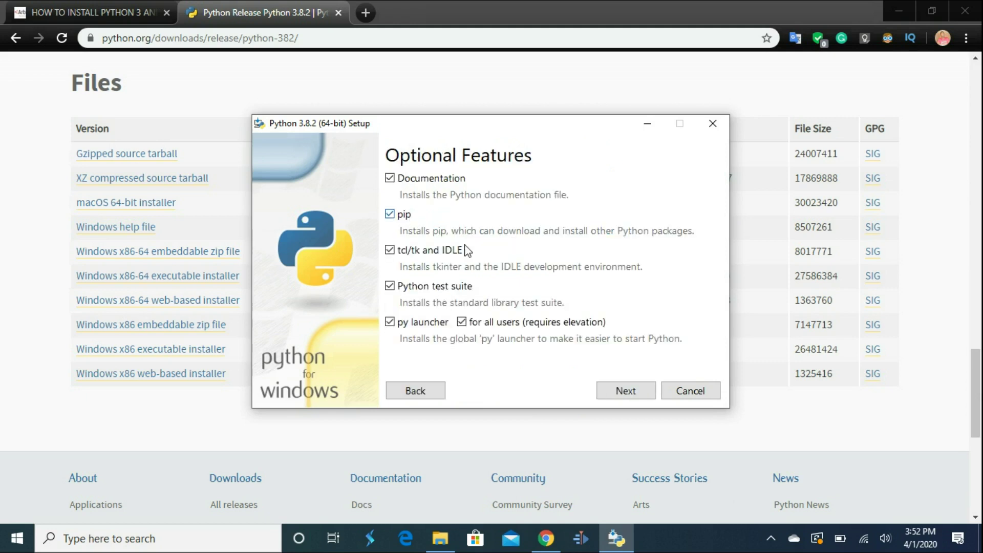
{"action": "left_click", "coordinate": [625, 392]}
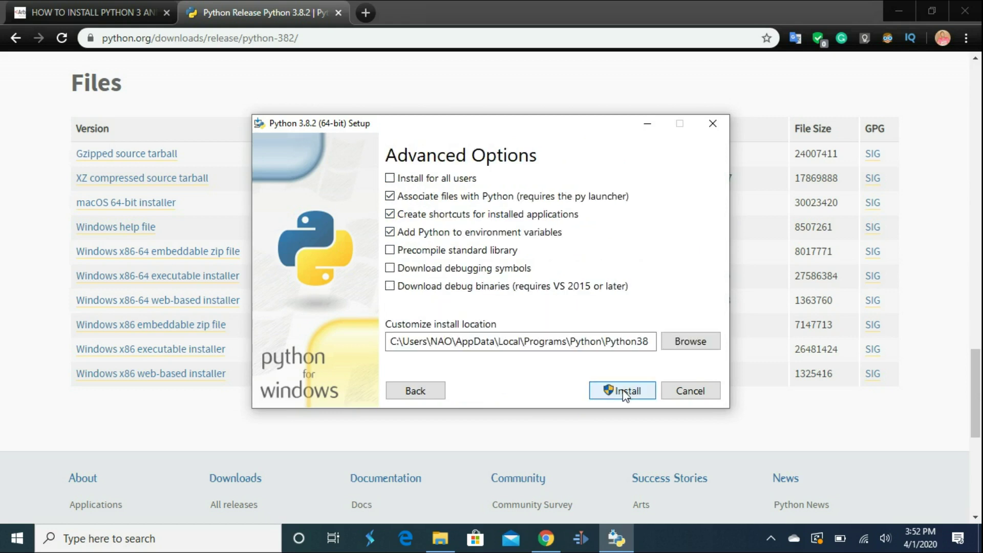
{"action": "left_click", "coordinate": [401, 182]}
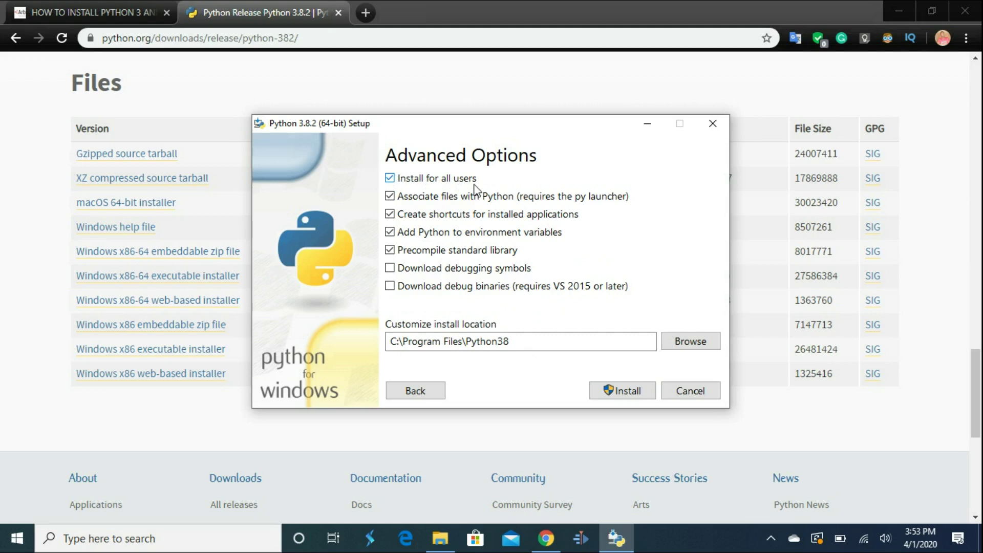
{"action": "left_click", "coordinate": [628, 392]}
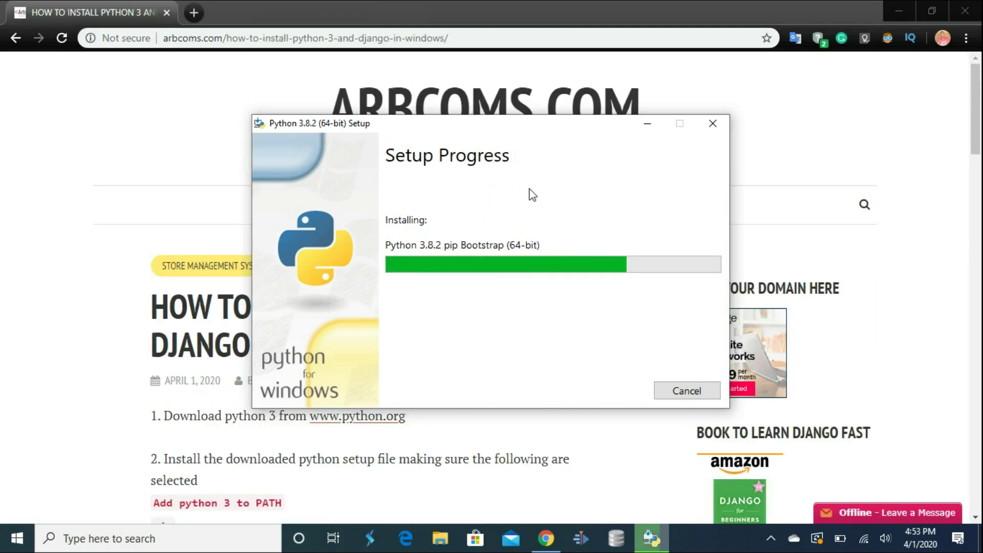
Bring the arbcoms tutorial forward and scroll to step 3's Set-ExecutionPolicy Unrestricted command.
{"action": "left_click", "coordinate": [92, 277]}
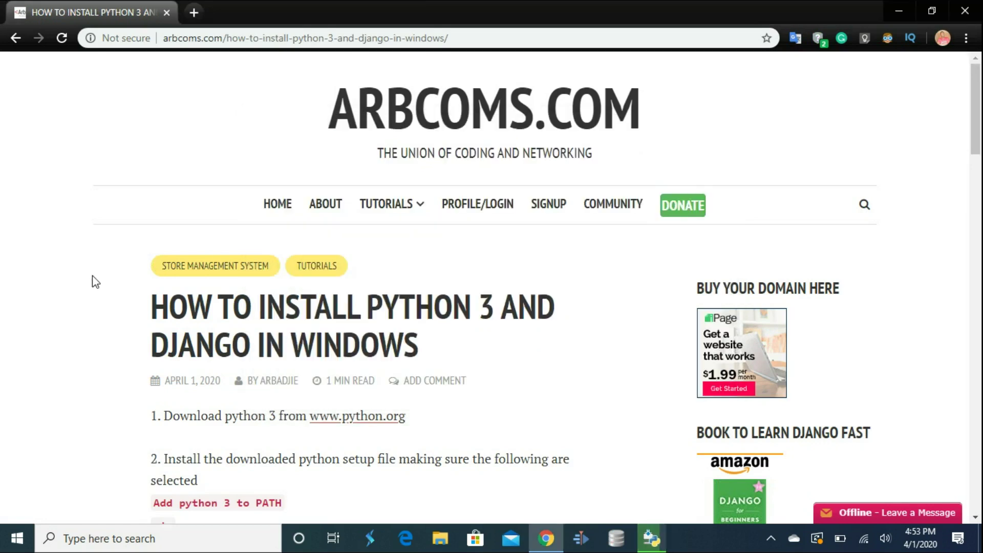
{"action": "scroll", "coordinate": [92, 277], "scroll_direction": "down", "scroll_amount": 5}
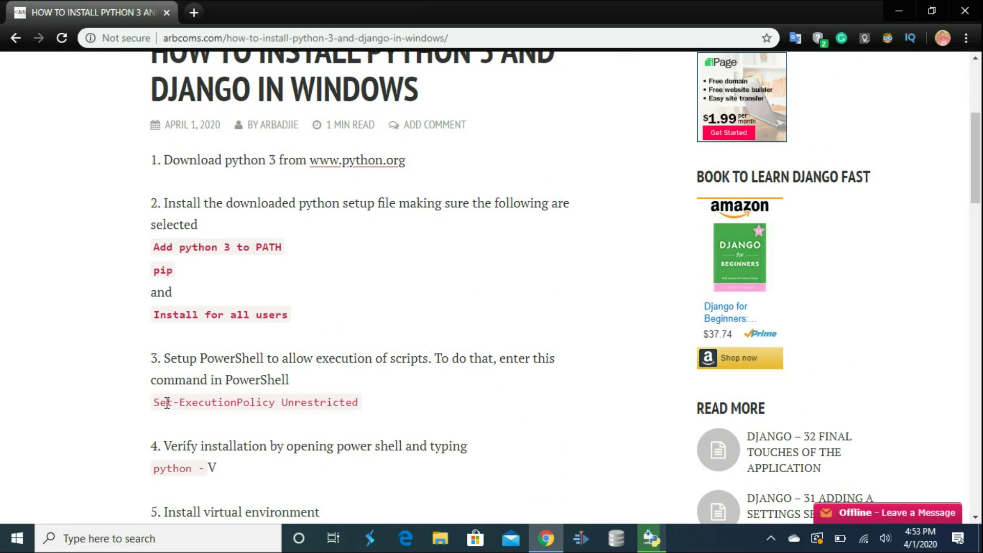
Search Start for 'power' and run Windows PowerShell as administrator.
{"action": "key", "text": "super"}
{"action": "type", "text": "powe"}
{"action": "key", "text": "BackSpace"}
{"action": "key", "text": "BackSpace"}
{"action": "key", "text": "BackSpace"}
{"action": "key", "text": "BackSpace"}
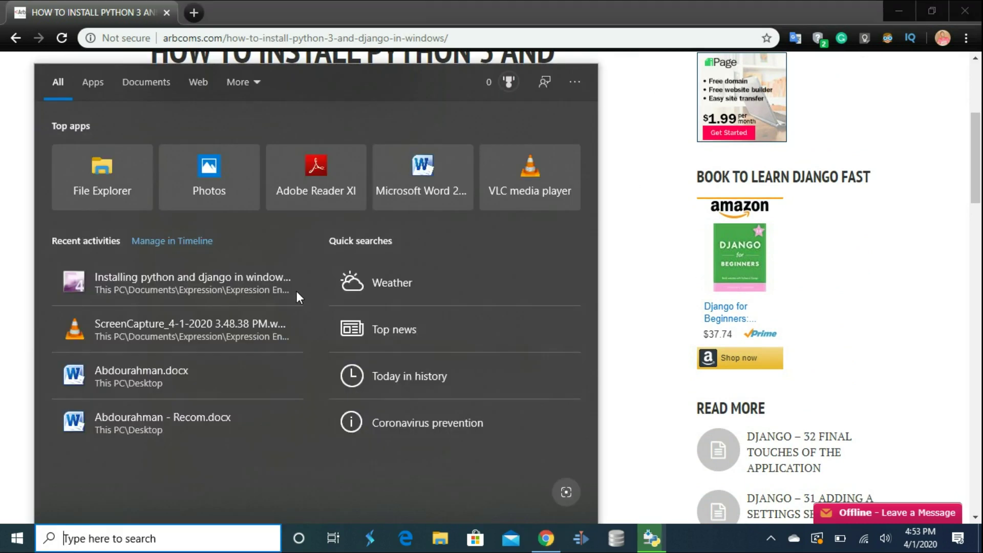
{"action": "key", "text": "super"}
{"action": "key", "text": "super"}
{"action": "key", "text": "super"}
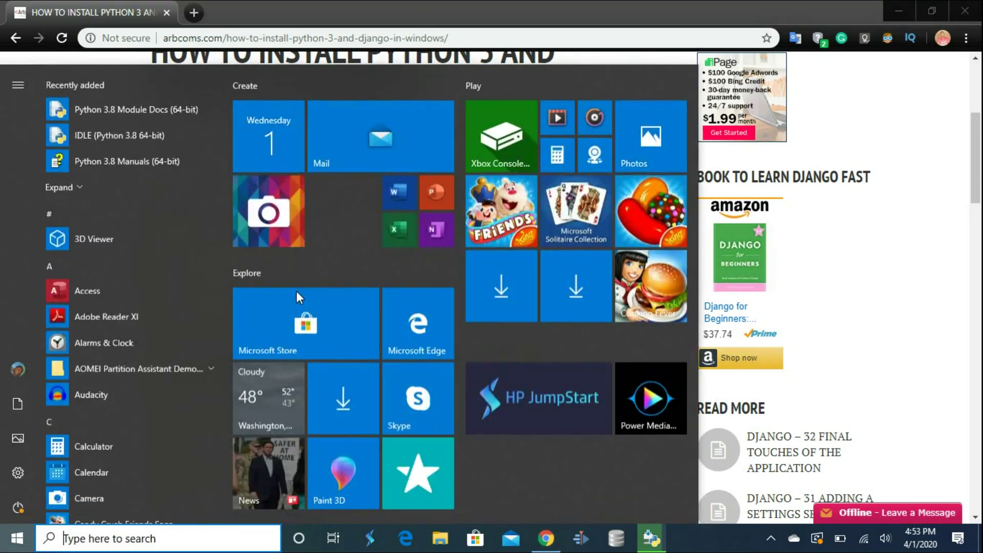
{"action": "type", "text": "power"}
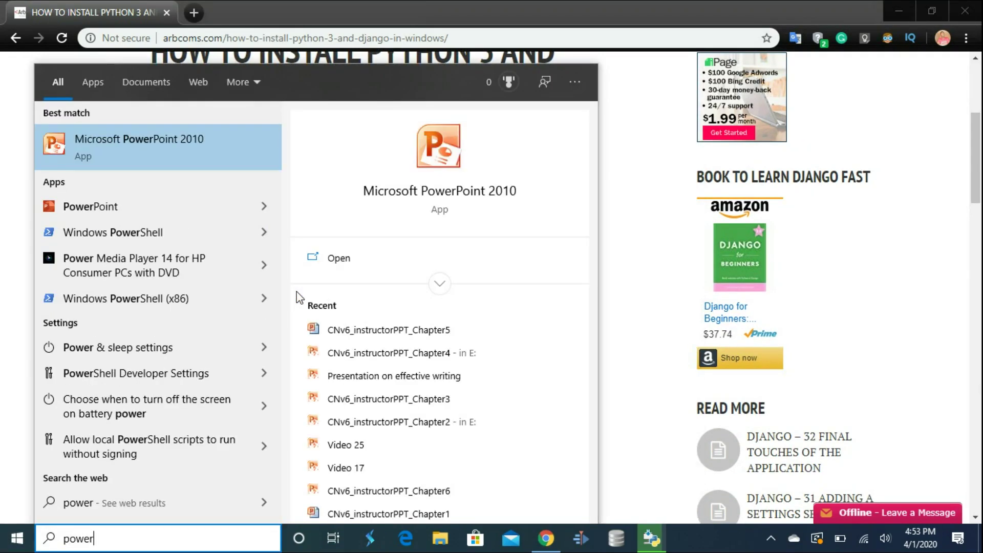
{"action": "right_click", "coordinate": [123, 208]}
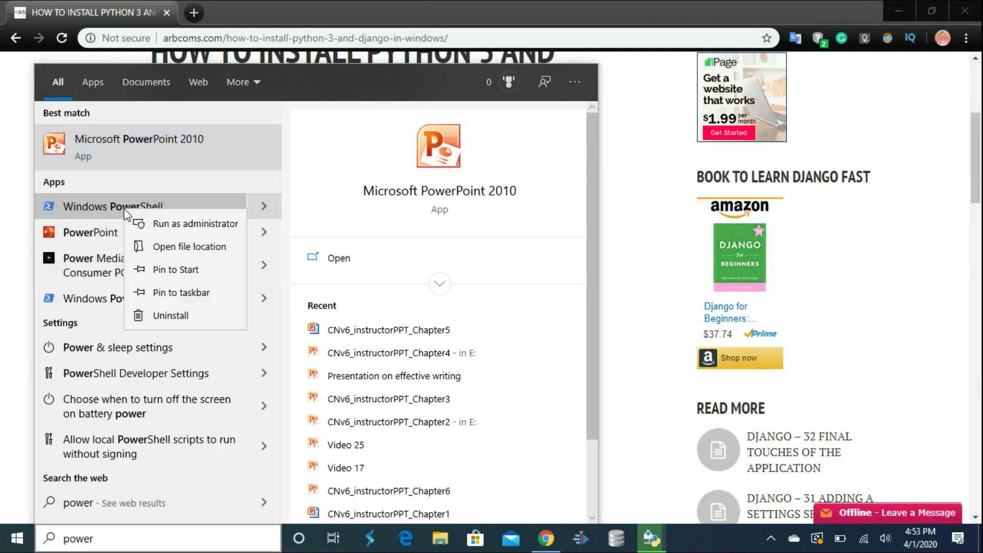
{"action": "left_click", "coordinate": [158, 225]}
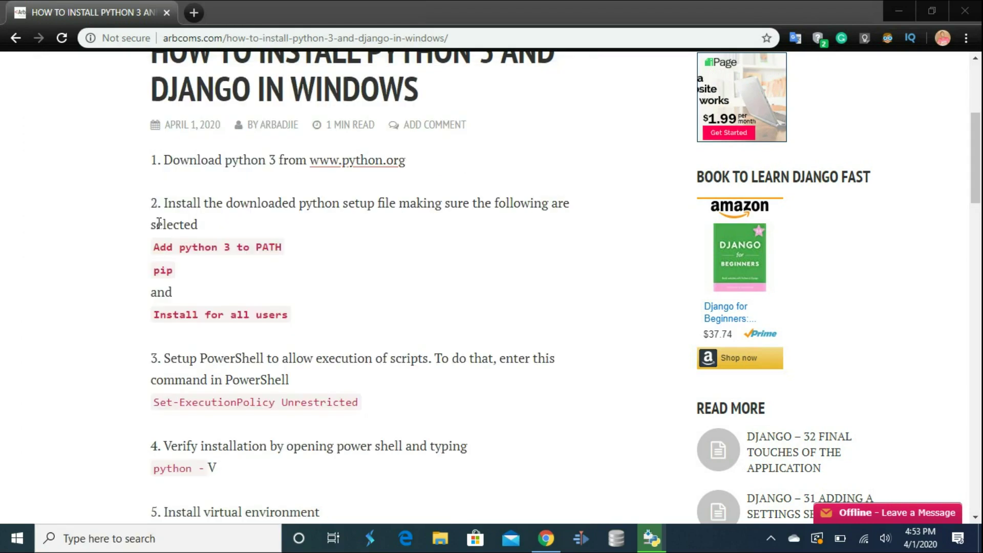
Approve the admin prompt, then run Set-ExecutionPolicy Unrestricted in PowerShell, confirming with y.
{"action": "left_click", "coordinate": [424, 362]}
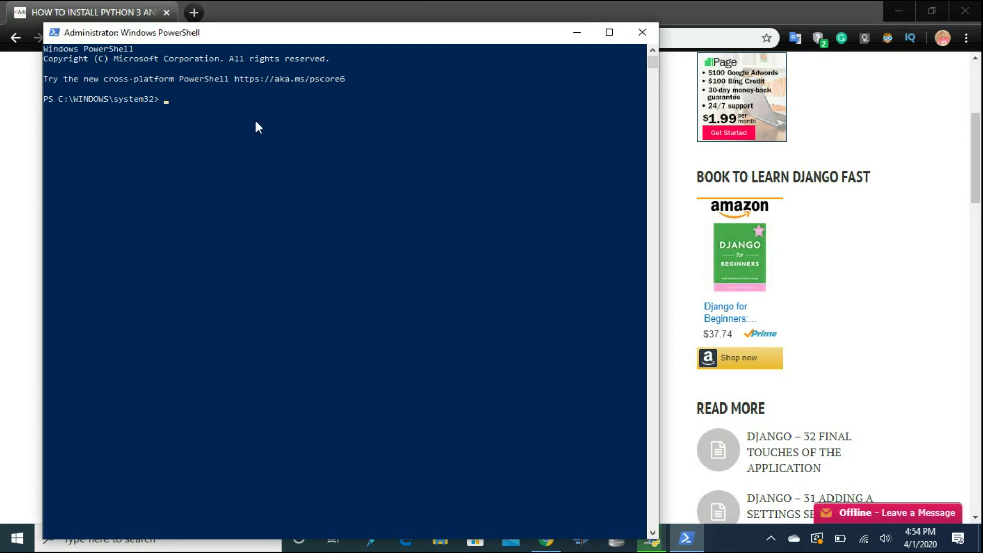
{"action": "key", "text": "alt+Tab"}
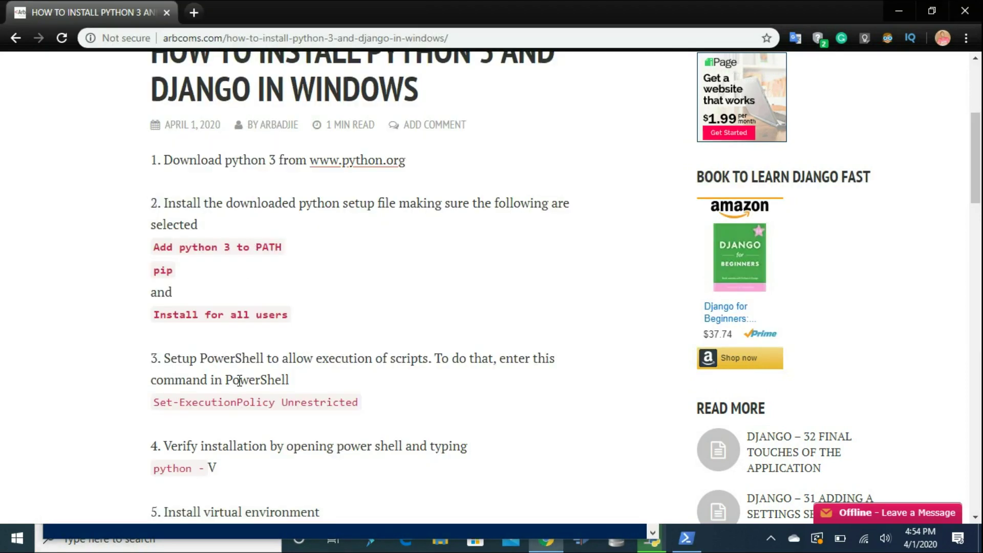
{"action": "triple_click", "coordinate": [222, 398]}
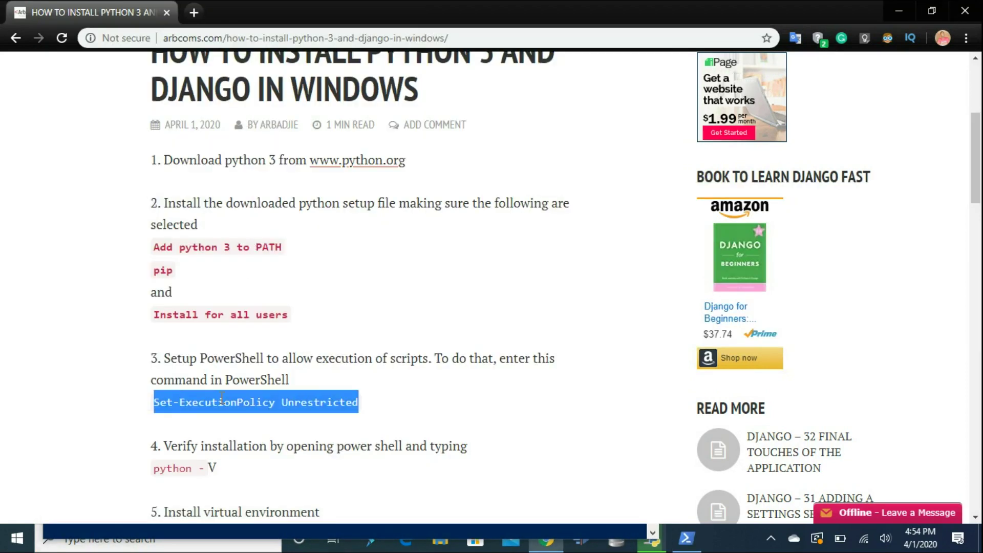
{"action": "right_click", "coordinate": [242, 403]}
{"action": "left_click", "coordinate": [261, 409]}
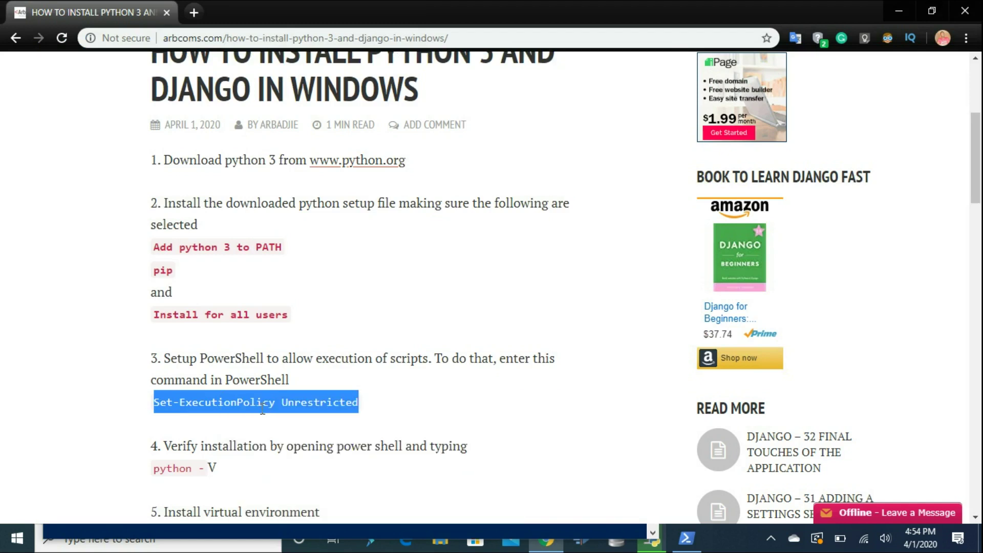
{"action": "key", "text": "alt+Tab"}
{"action": "right_click", "coordinate": [337, 298]}
{"action": "key", "text": "Return"}
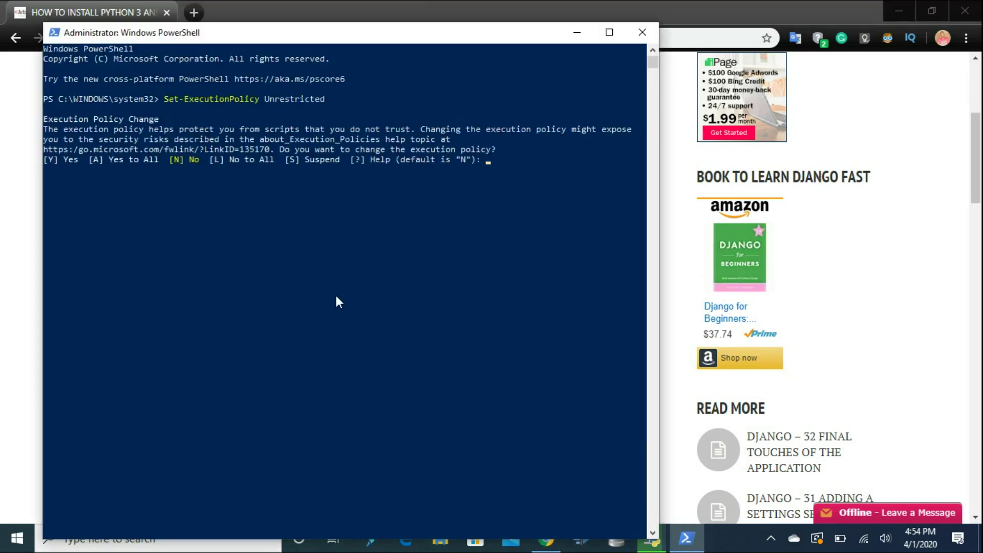
{"action": "type", "text": "y"}
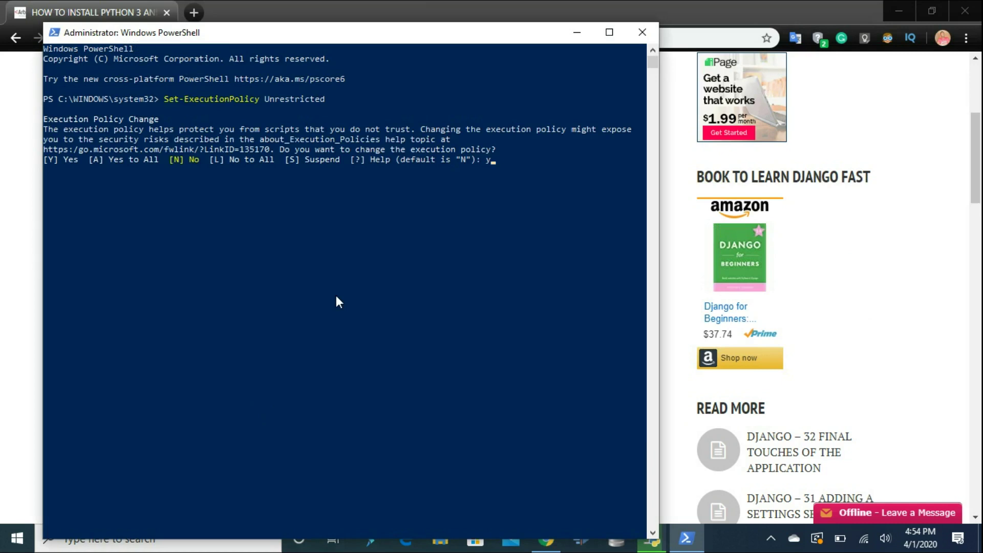
{"action": "key", "text": "Return"}
Close the finished Python 3.8.2 Setup dialog and return to the tutorial page.
{"action": "key", "text": "alt+Tab"}
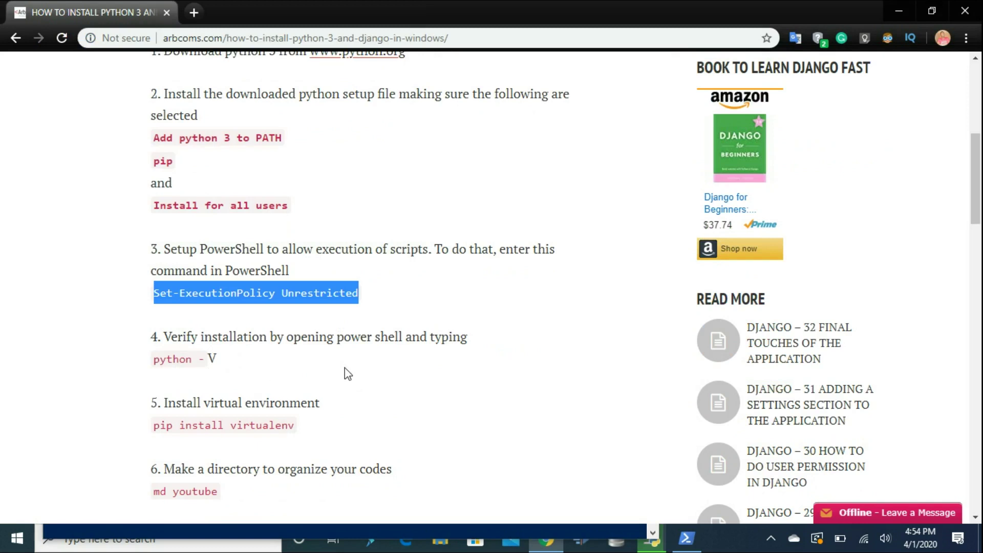
{"action": "key", "text": "alt+Tab"}
{"action": "key", "text": "alt+Tab"}
{"action": "key", "text": "Tab"}
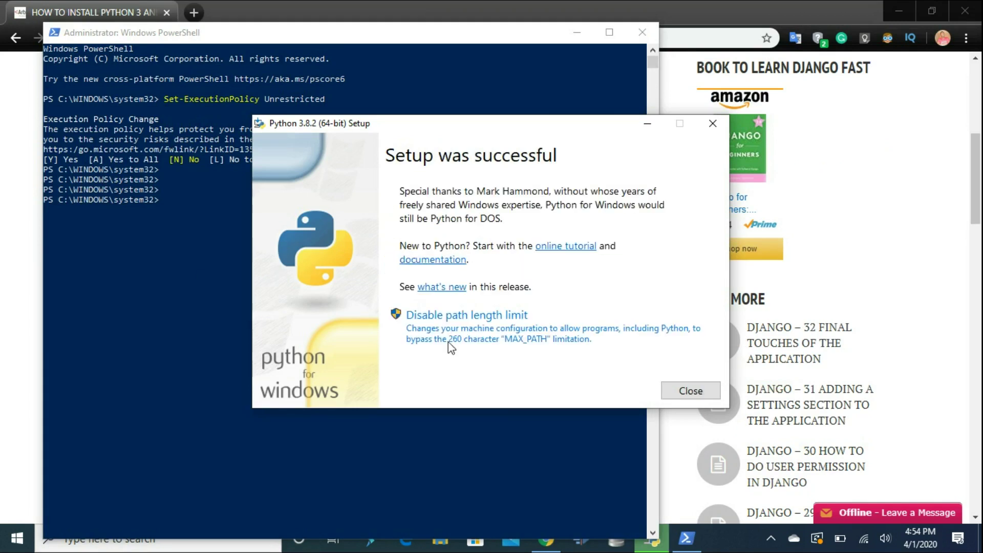
{"action": "left_click", "coordinate": [689, 394]}
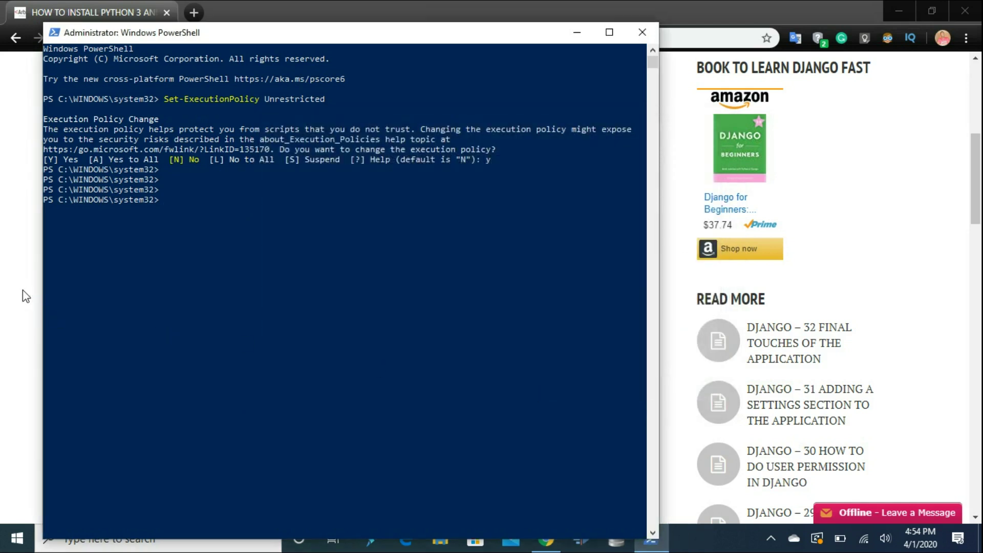
{"action": "left_click", "coordinate": [22, 291]}
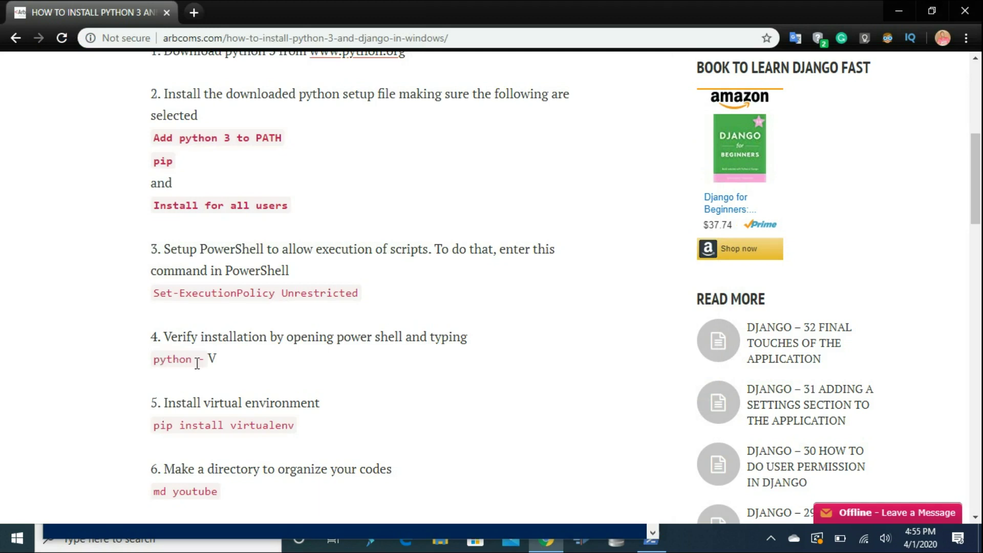
Run python -V in PowerShell, confirm it prints Python 3.8.2, then minimize PowerShell.
{"action": "key", "text": "alt+Tab"}
{"action": "type", "text": "pyth"}
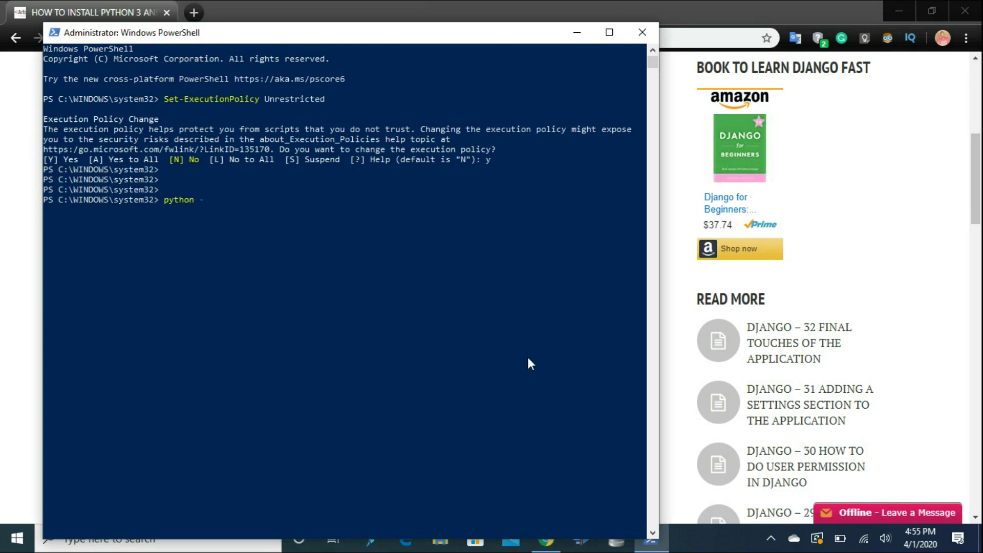
{"action": "key", "text": "Return"}
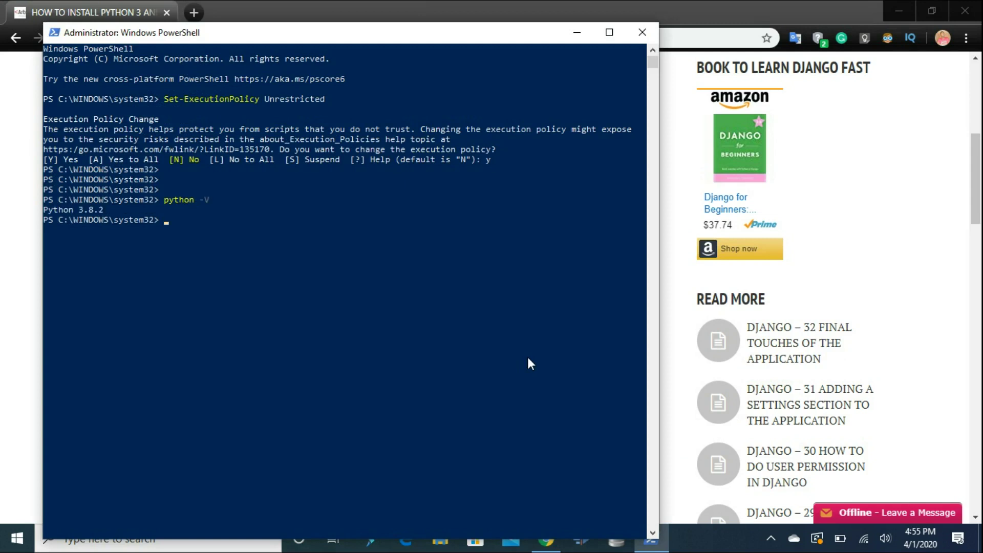
{"action": "left_click_drag", "start_coordinate": [54, 209], "coordinate": [105, 212]}
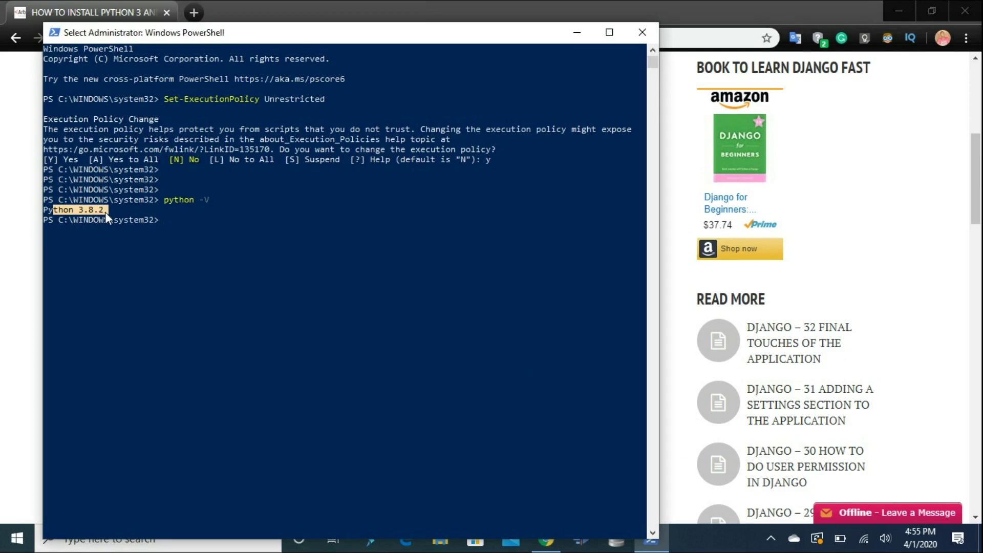
{"action": "key", "text": "Return"}
{"action": "key", "text": "Return"}
{"action": "key", "text": "Return"}
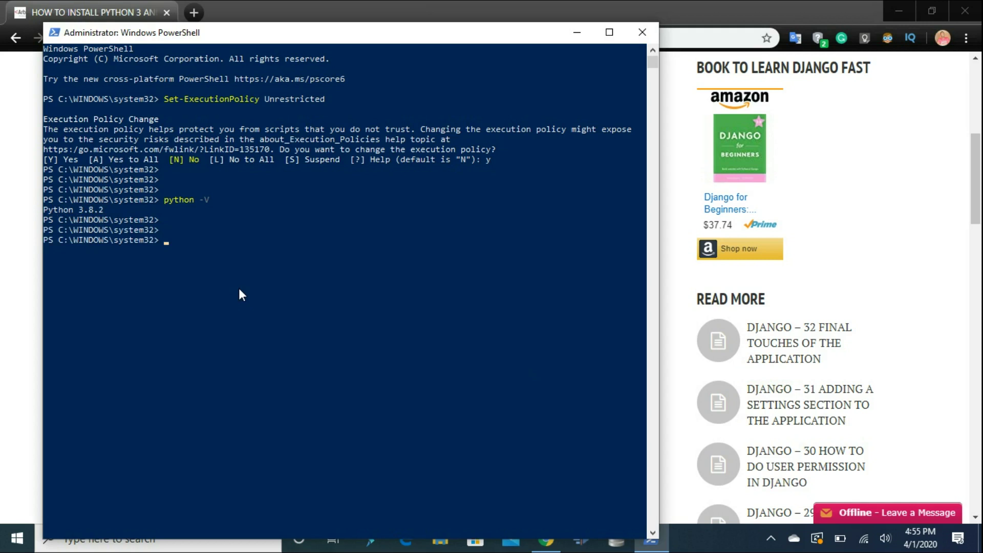
{"action": "key", "text": "super+Down"}
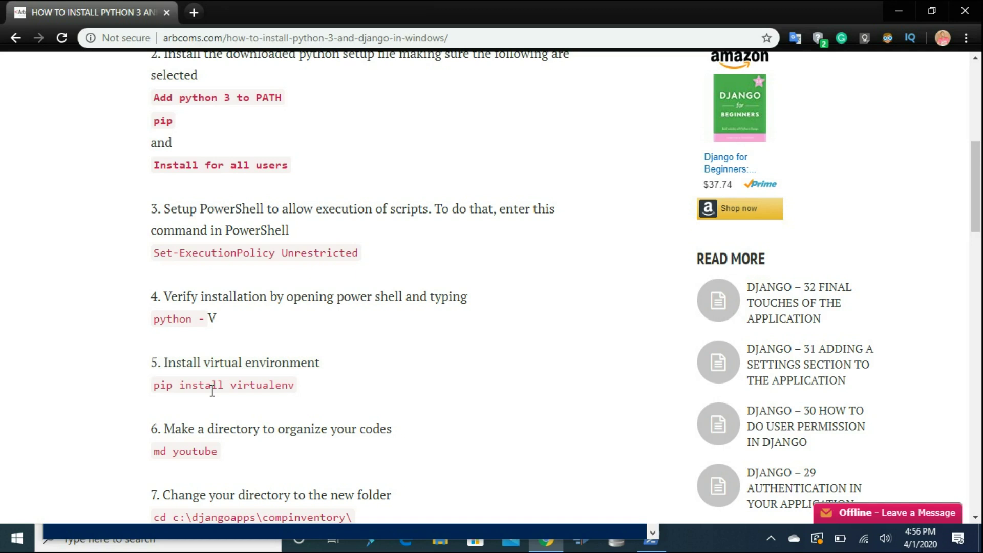
Copy 'pip install virtualenv' from the tutorial and run it in PowerShell.
{"action": "triple_click", "coordinate": [212, 389]}
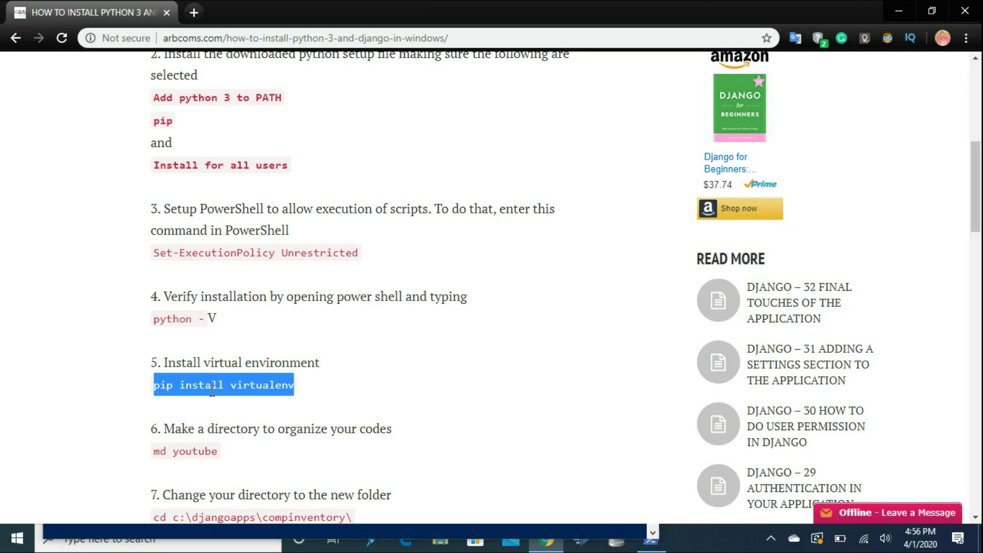
{"action": "key", "text": "ctrl+c"}
{"action": "key", "text": "alt+Tab"}
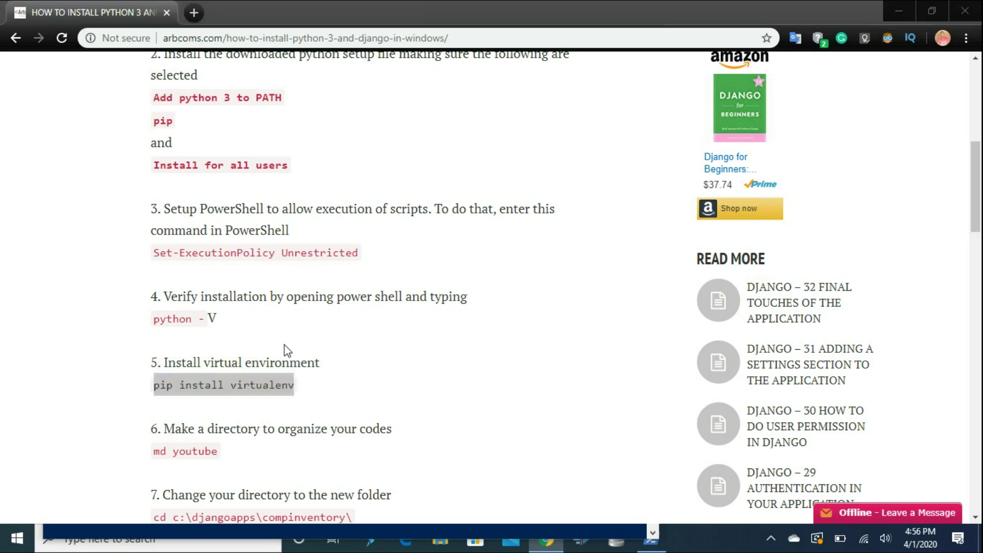
{"action": "key", "text": "ctrl+v"}
{"action": "key", "text": "Return"}
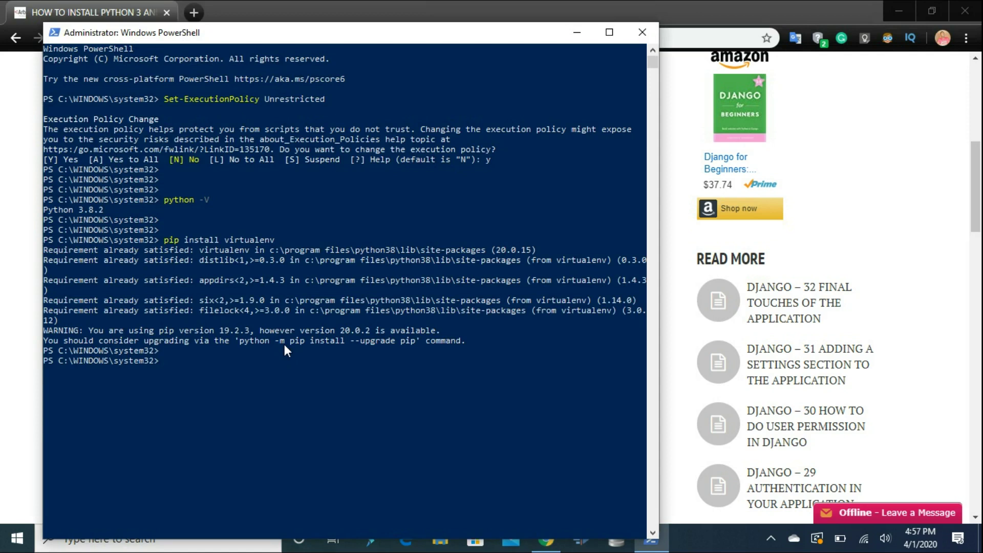
{"action": "key", "text": "Return"}
{"action": "key", "text": "Return"}
{"action": "key", "text": "alt+Tab"}
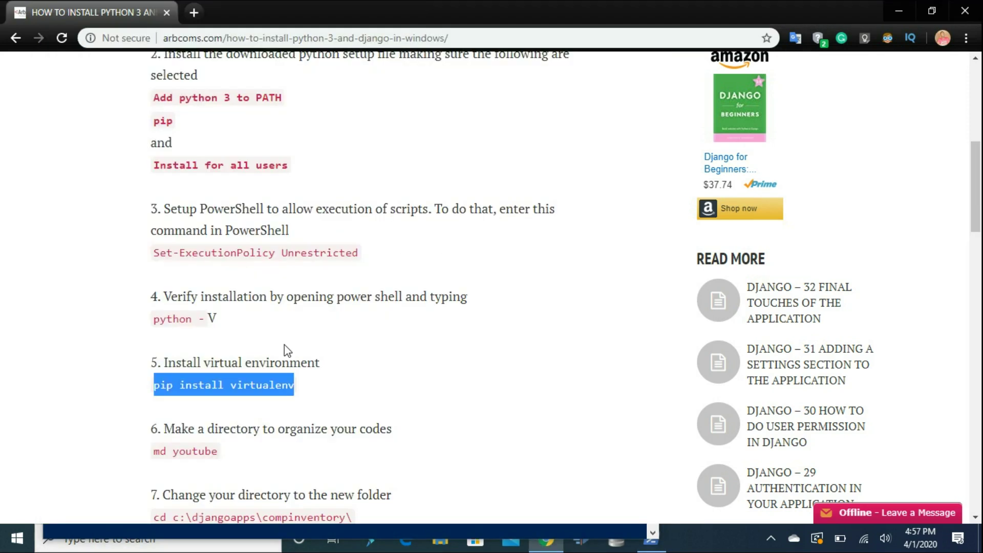
{"action": "scroll", "coordinate": [284, 345], "scroll_direction": "down", "scroll_amount": 2}
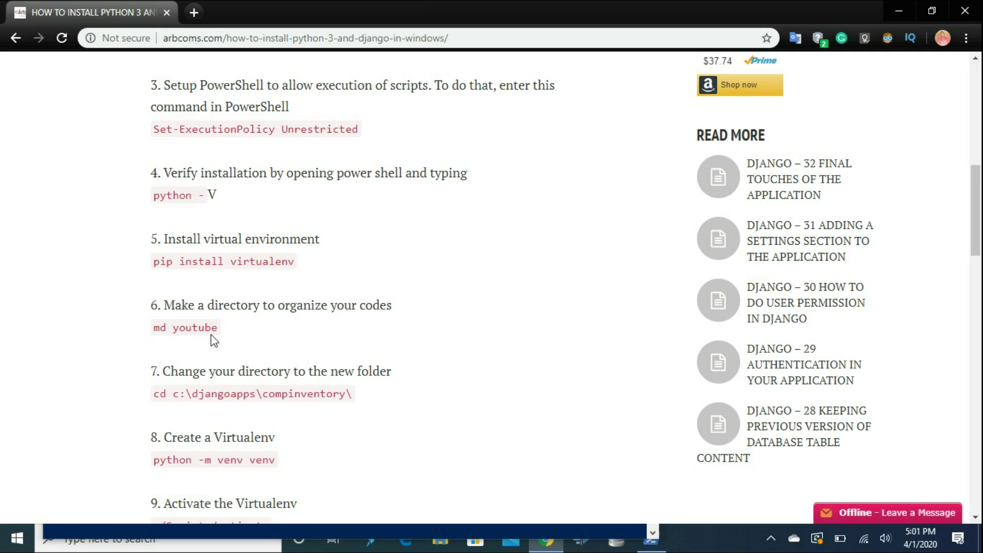
Make a new folder named 'youtube' on Local Disk (C:), then return to PowerShell.
{"action": "key", "text": "super+e"}
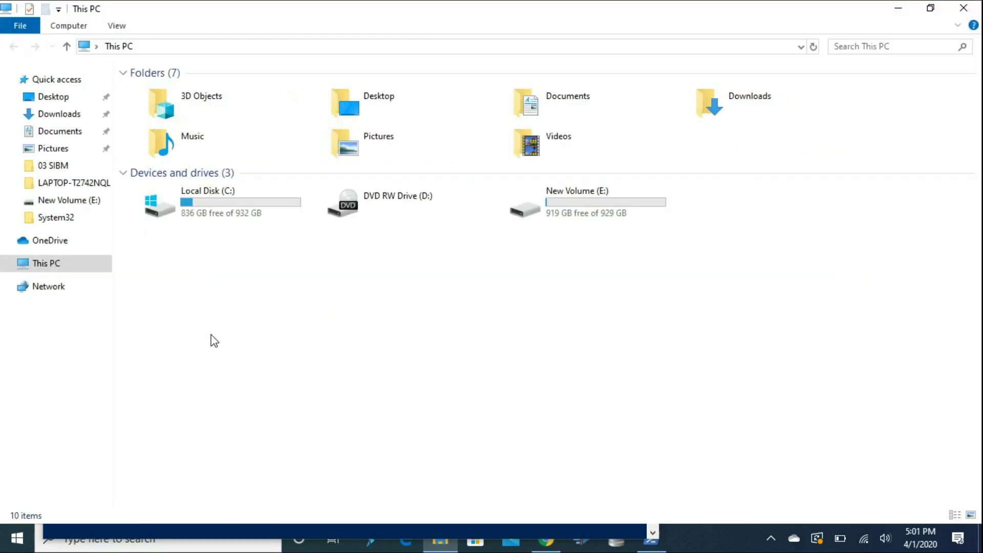
{"action": "double_click", "coordinate": [226, 199]}
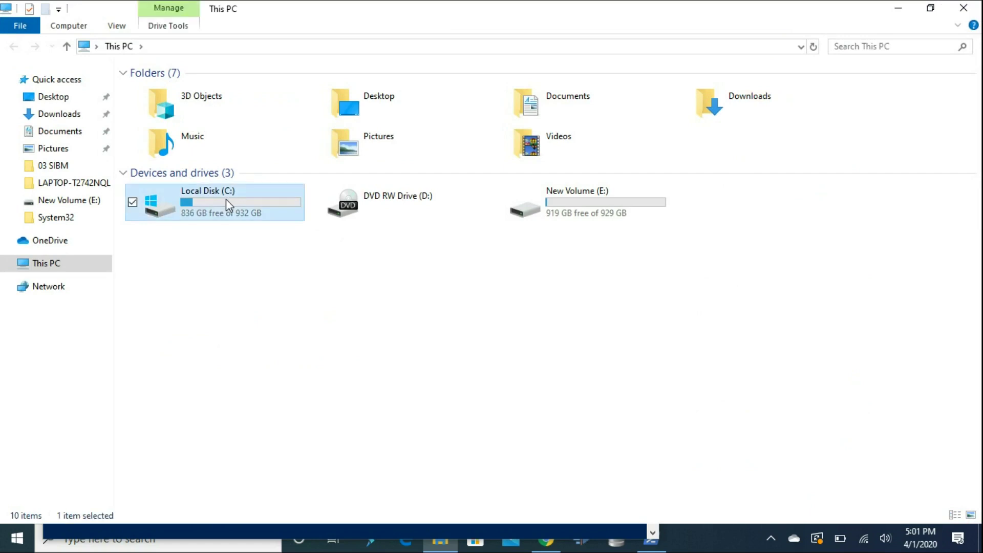
{"action": "right_click", "coordinate": [231, 395]}
{"action": "mouse_move", "coordinate": [148, 407]}
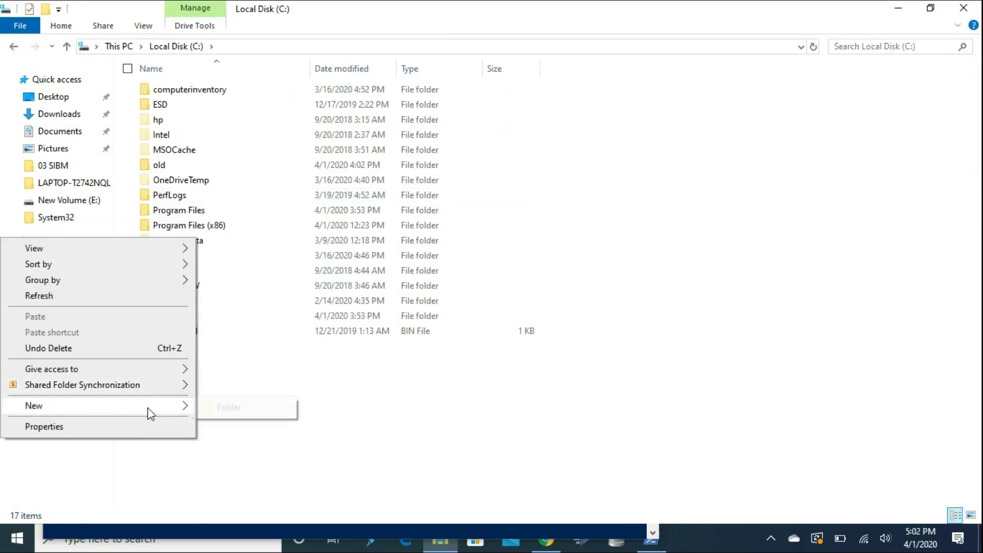
{"action": "left_click", "coordinate": [261, 404]}
{"action": "type", "text": "youtube"}
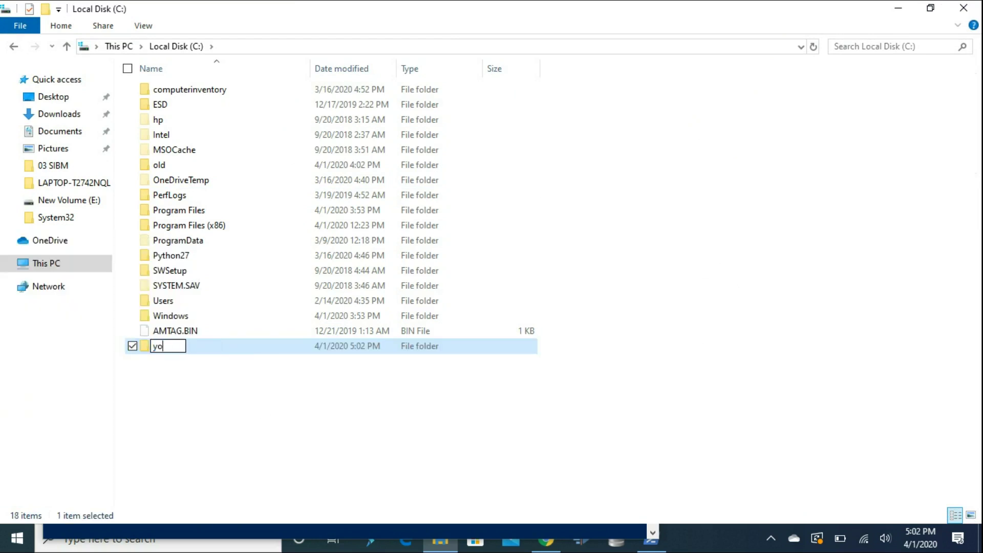
{"action": "key", "text": "alt+Tab"}
{"action": "key", "text": "alt+Tab"}
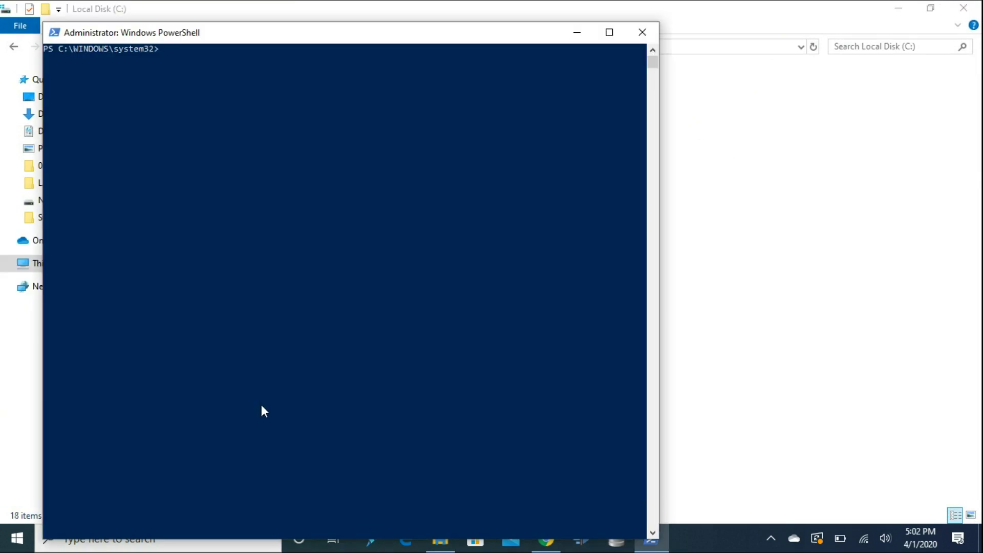
Run cd C:\youtube\ so the administrator PowerShell prompt sits in the new folder.
{"action": "type", "text": "cd c:\\you"}
{"action": "key", "text": "Tab"}
{"action": "key", "text": "Return"}
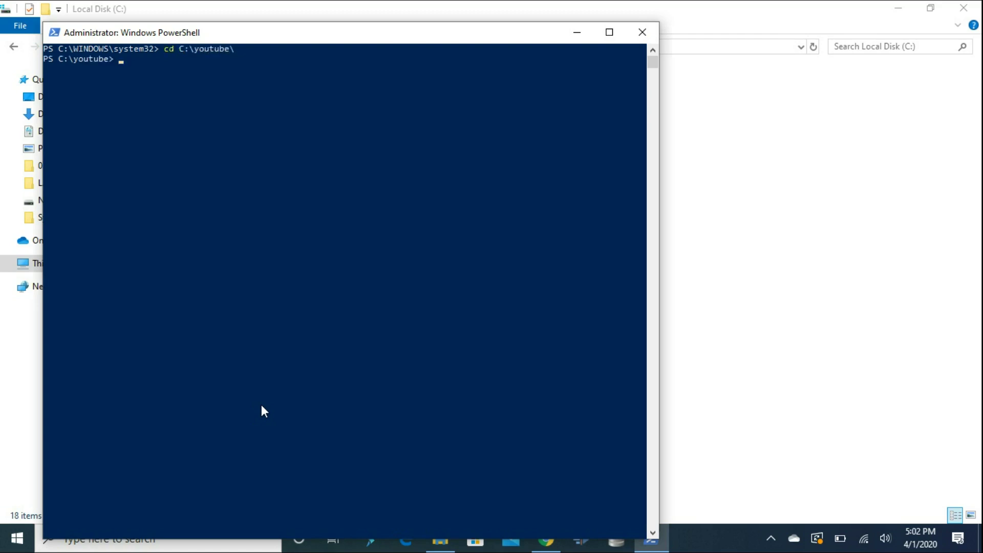
{"action": "key", "text": "Return"}
{"action": "key", "text": "Return"}
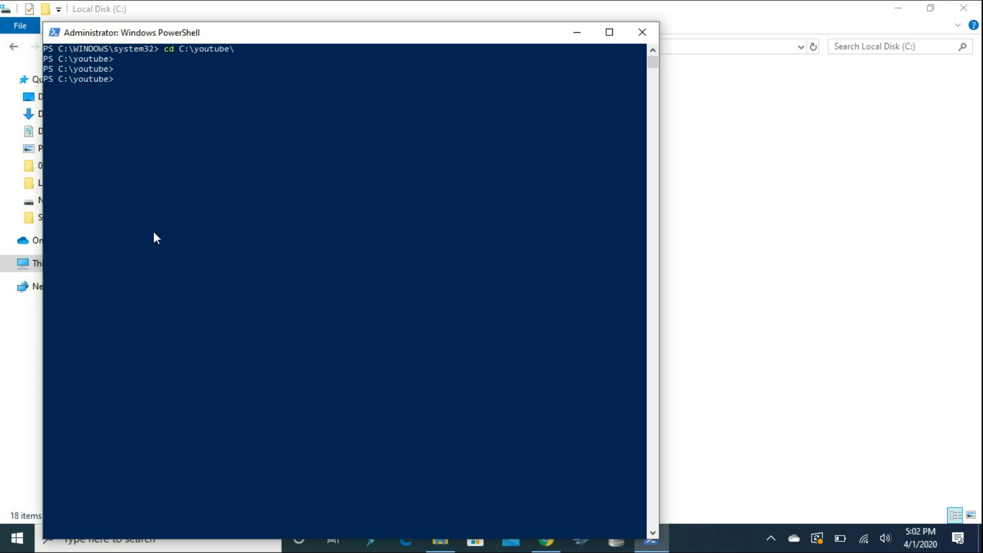
{"action": "double_click", "coordinate": [92, 82]}
{"action": "left_click", "coordinate": [266, 137]}
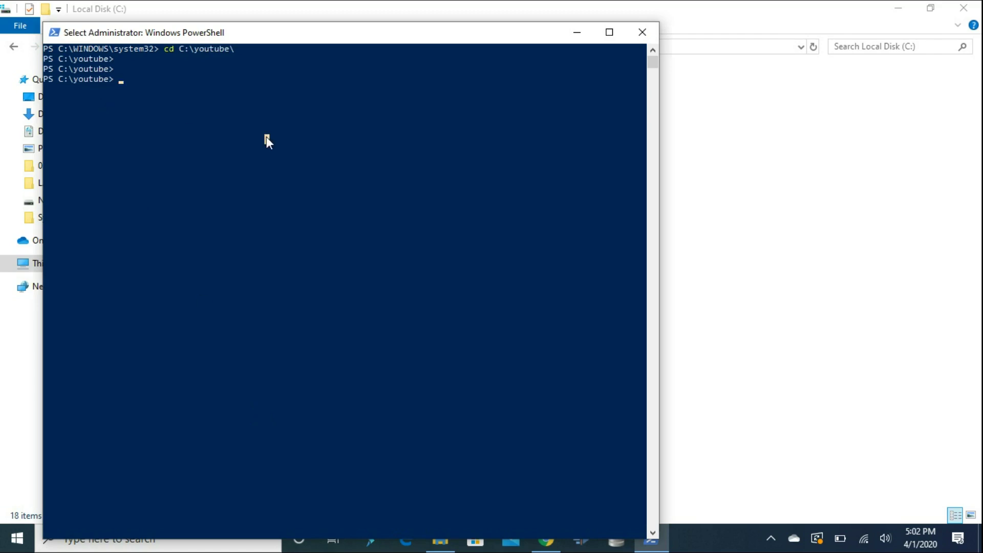
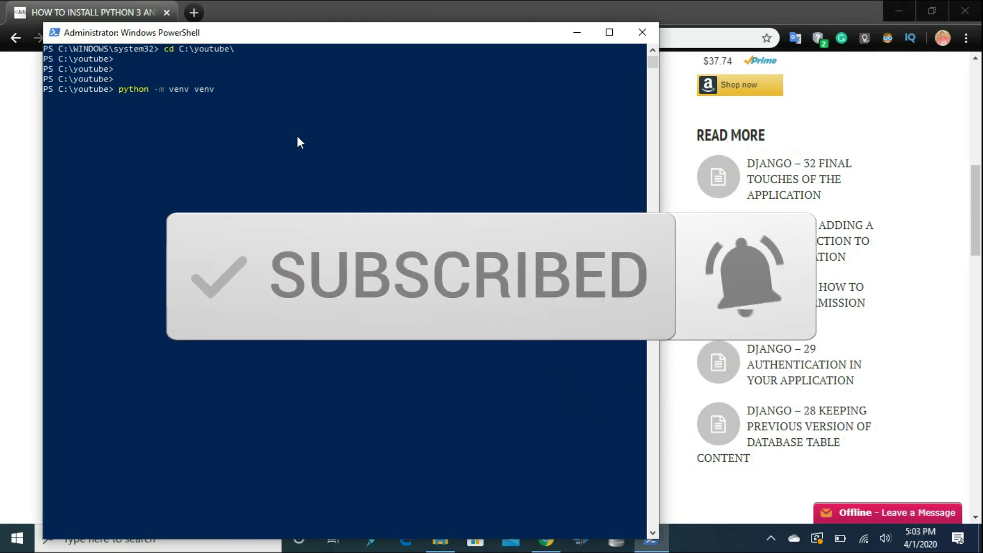
Browse to C:\youtube\venv\Scripts in Explorer to confirm the activate scripts exist, then return to PowerShell.
{"action": "key", "text": "alt+Tab"}
{"action": "key", "text": "alt+Tab"}
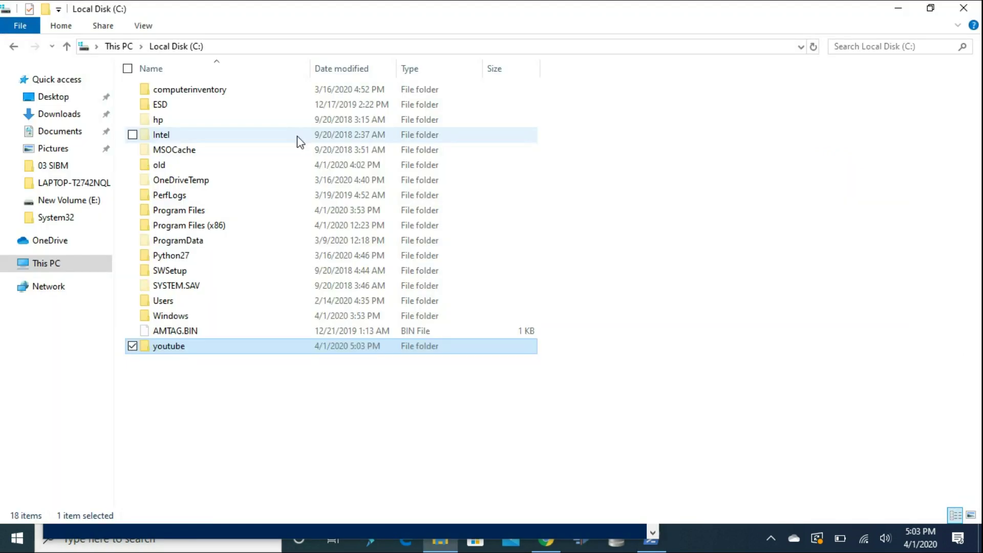
{"action": "double_click", "coordinate": [171, 350]}
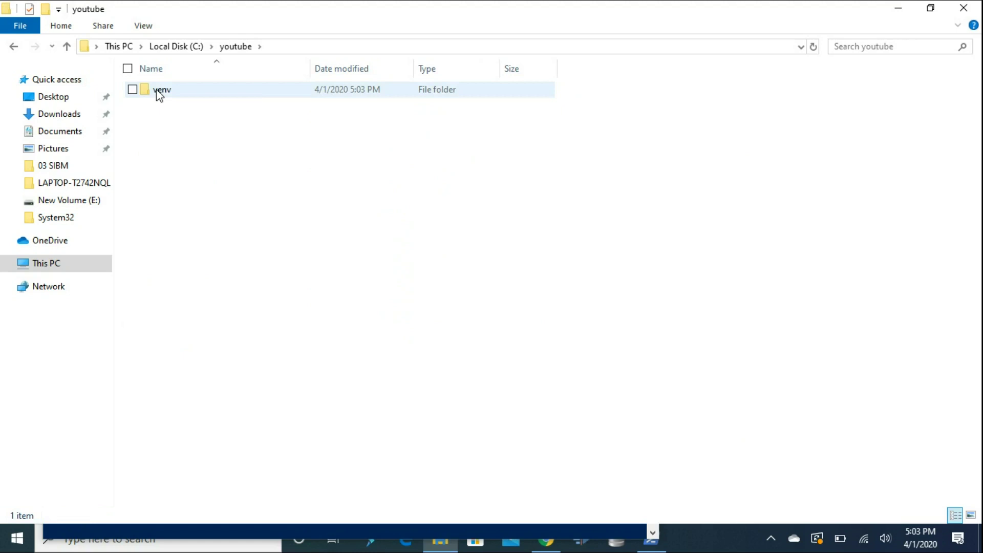
{"action": "double_click", "coordinate": [159, 90]}
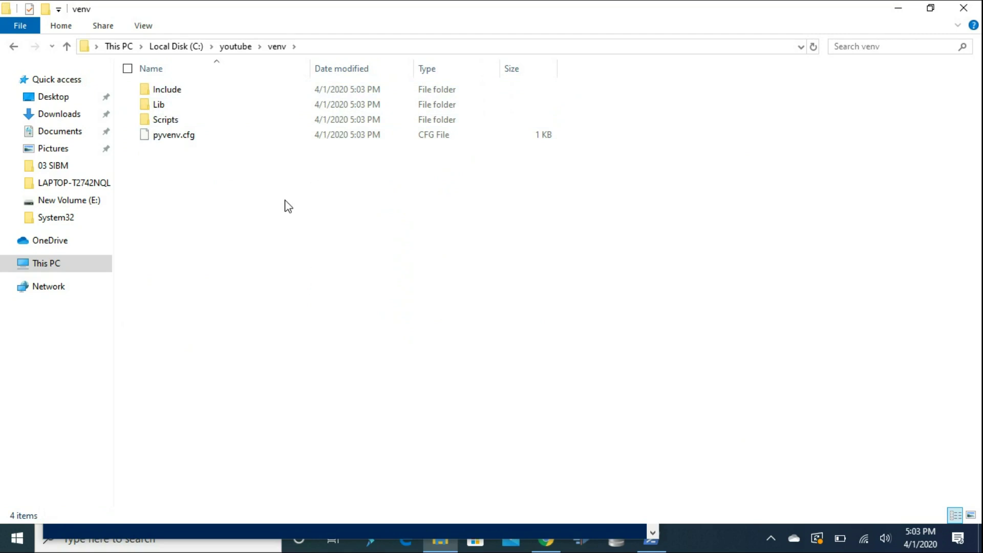
{"action": "key", "text": "alt+Tab"}
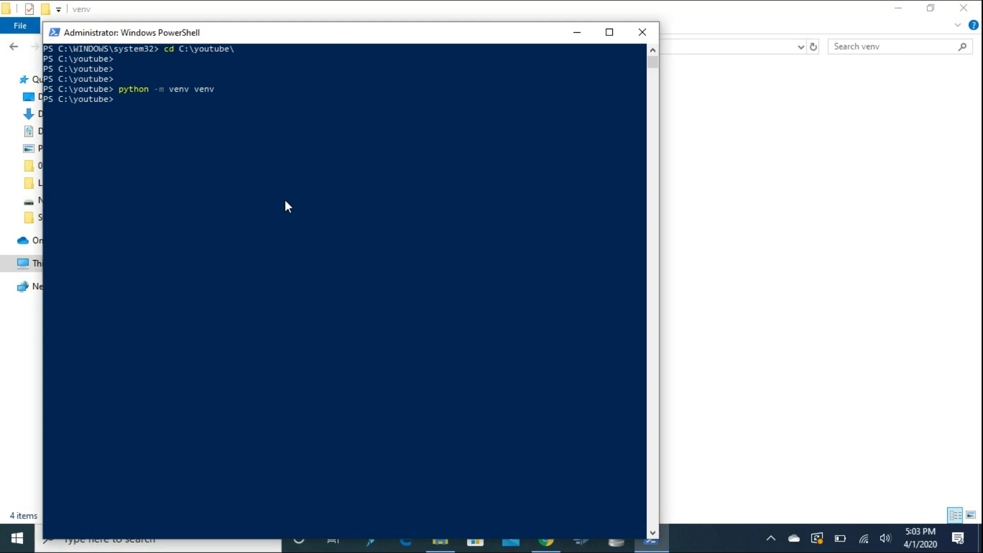
{"action": "key", "text": "alt+Tab"}
{"action": "double_click", "coordinate": [176, 124]}
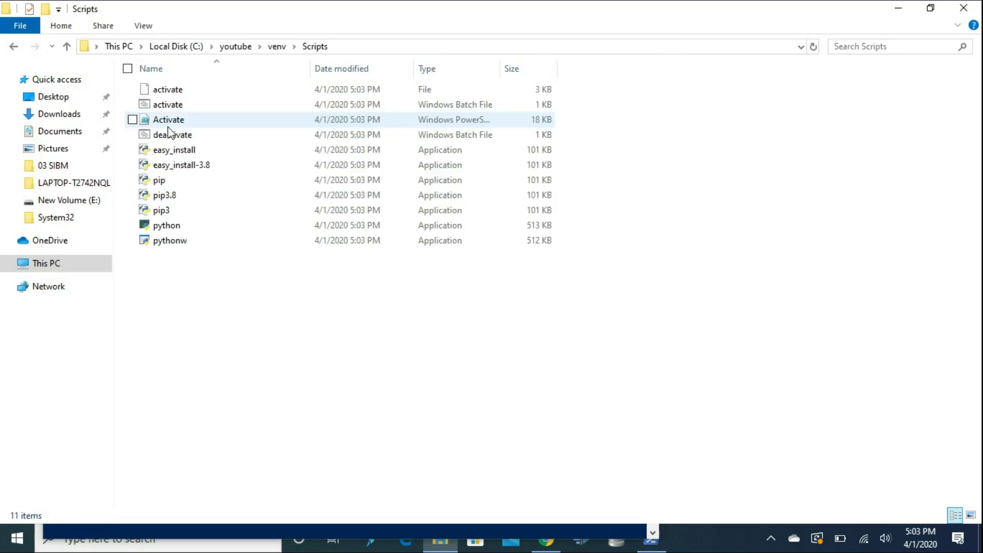
{"action": "left_click", "coordinate": [160, 107]}
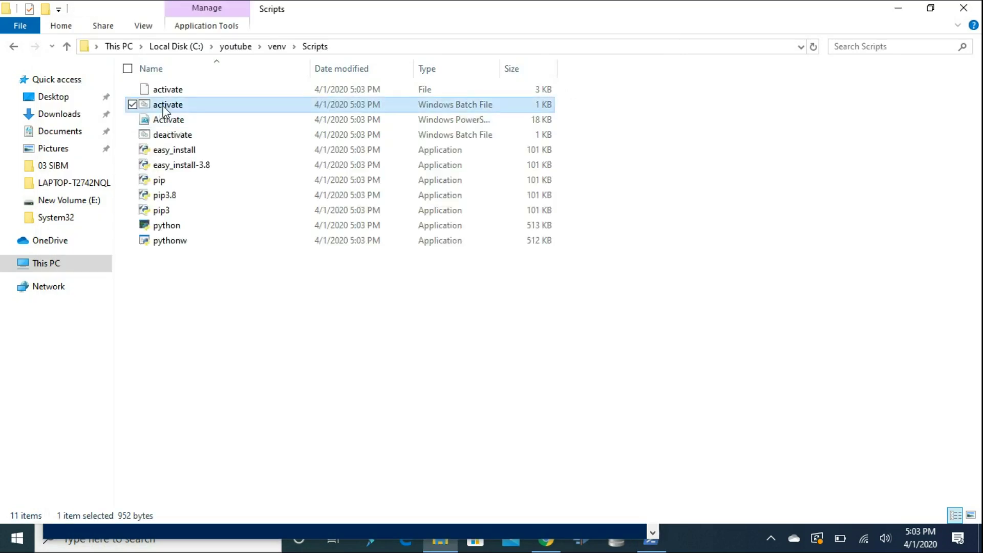
{"action": "left_click", "coordinate": [384, 364]}
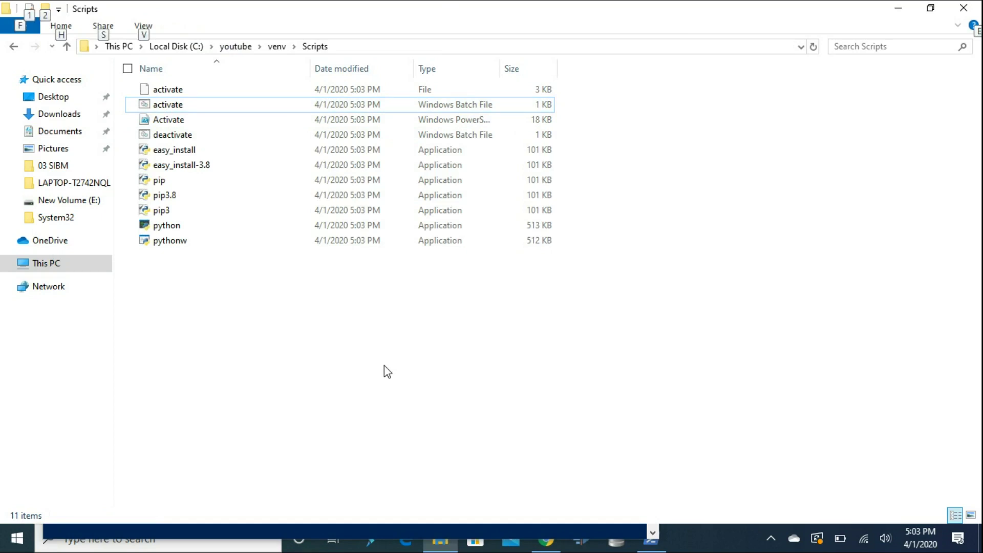
{"action": "key", "text": "alt+Tab"}
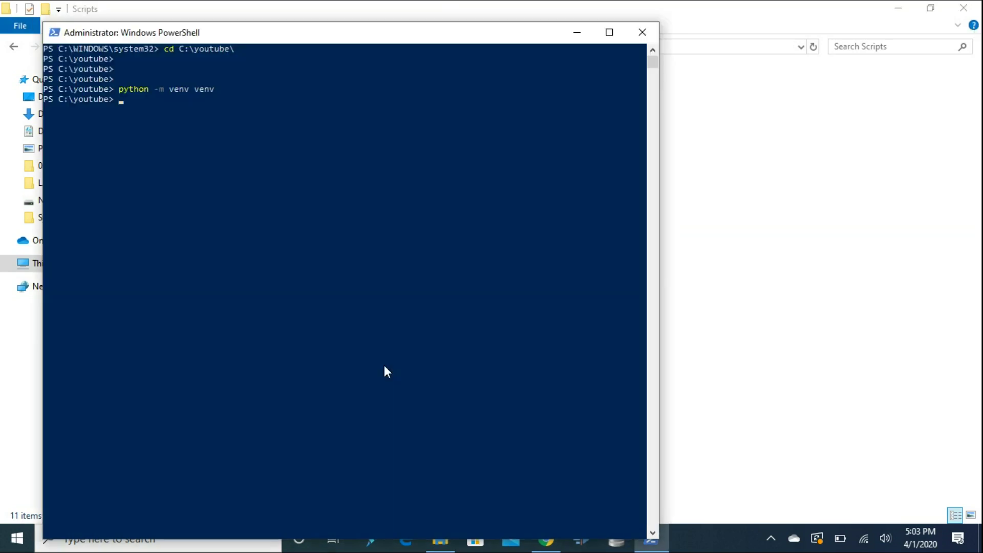
Enter the venv folder and activate the virtual environment with .\Scripts\activate.
{"action": "type", "text": "cd .\\venv\\"}
{"action": "key", "text": "Return"}
{"action": "type", "text": ".\\Scripts\\activate"}
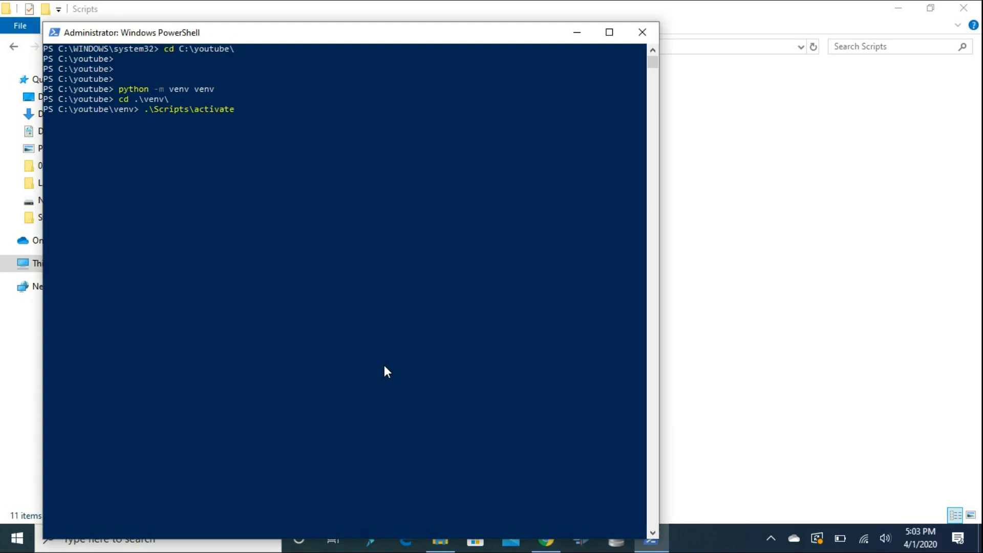
{"action": "key", "text": "Return"}
{"action": "key", "text": "Return"}
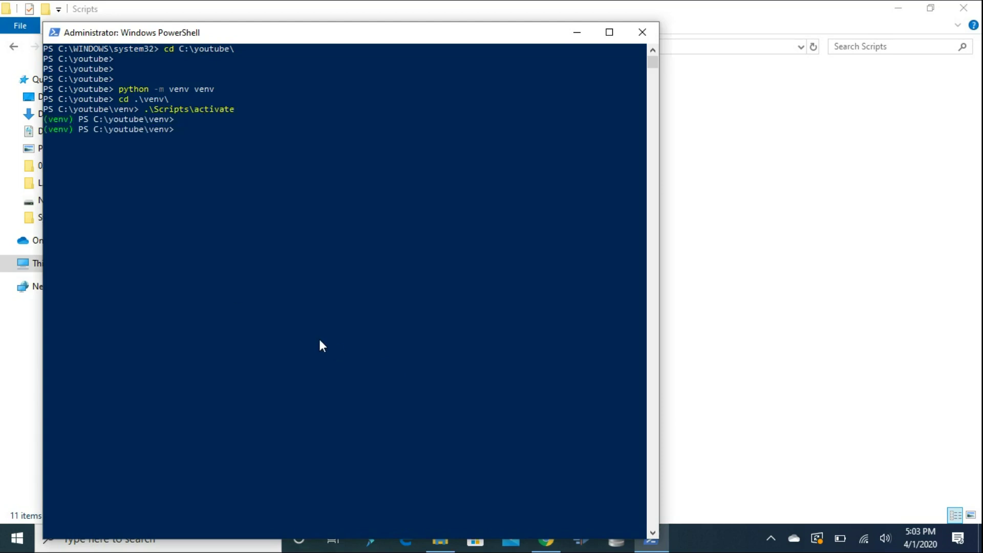
{"action": "left_click_drag", "start_coordinate": [72, 127], "coordinate": [47, 126]}
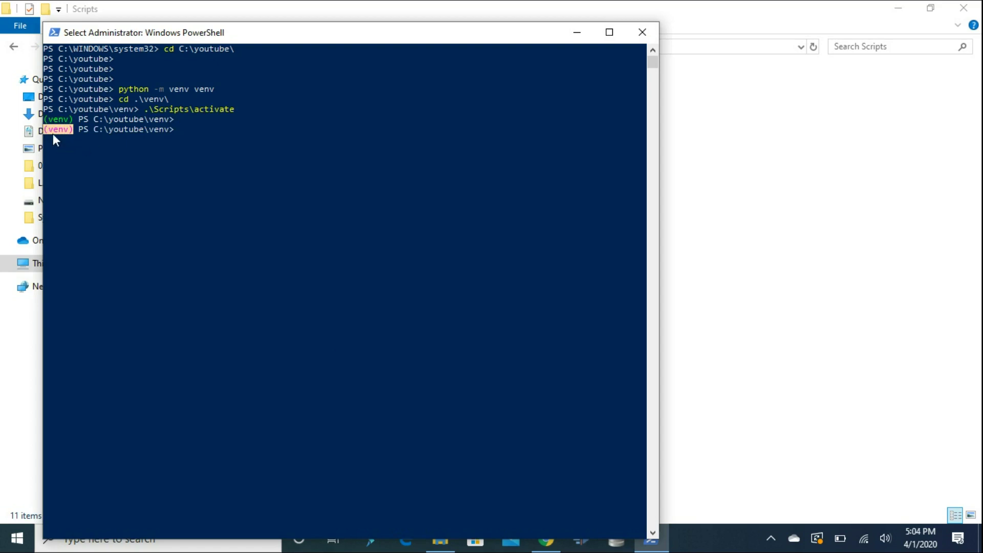
{"action": "left_click", "coordinate": [189, 211]}
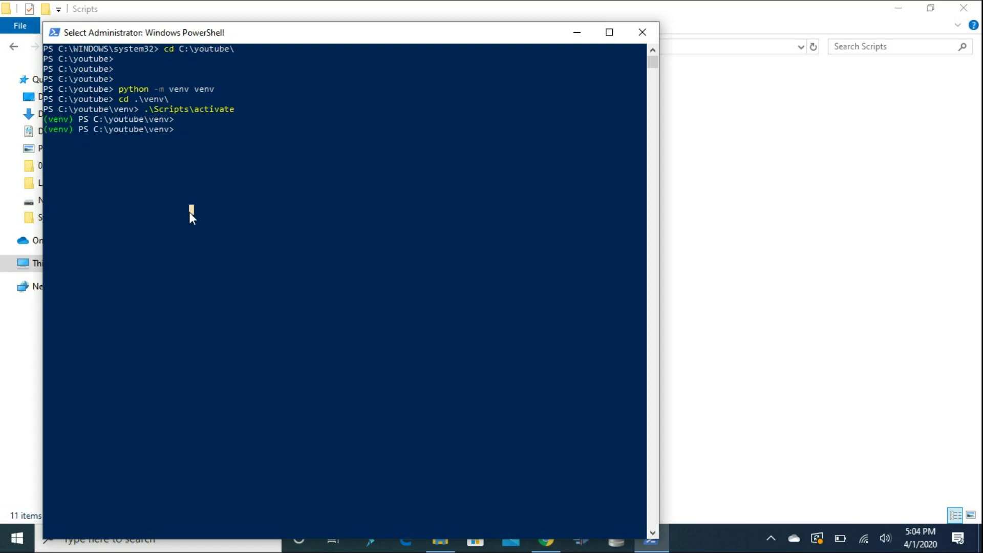
{"action": "right_click", "coordinate": [189, 210]}
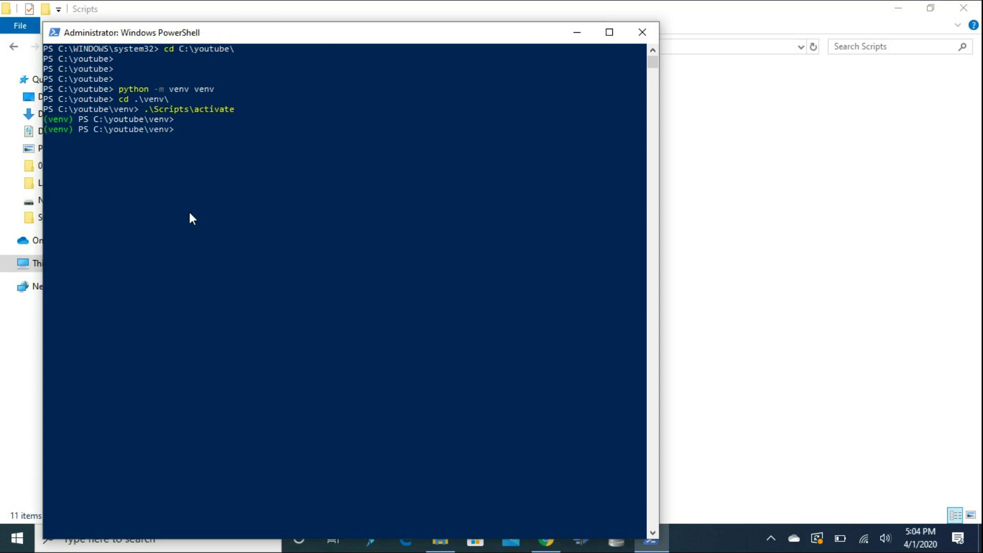
Install Django 3.0.5 into the venv with pip install django.
{"action": "type", "text": "pip"}
{"action": "type", "text": "install django"}
{"action": "key", "text": "Return"}
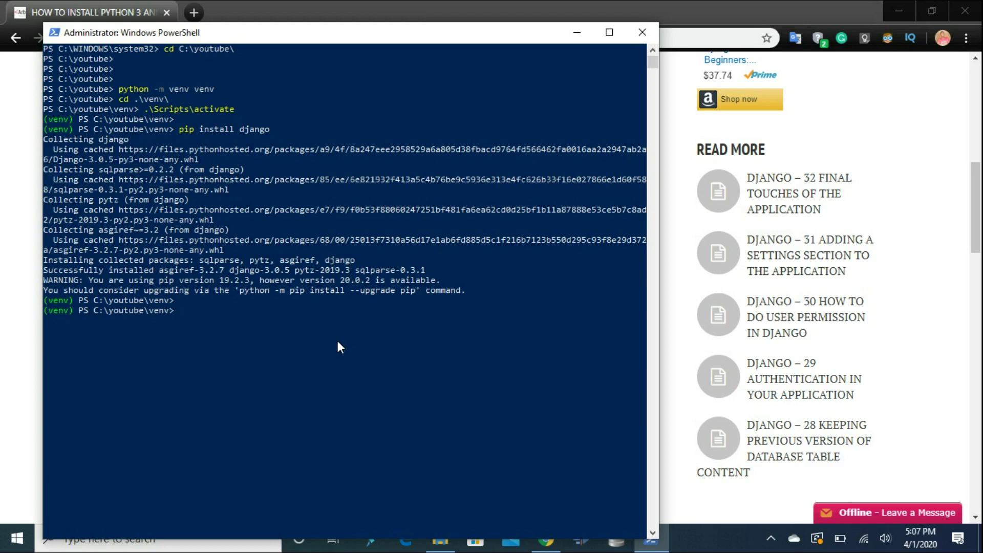
Copy the tutorial's django-admin.exe startproject djangoproject command and paste it into PowerShell.
{"action": "key", "text": "alt+Tab"}
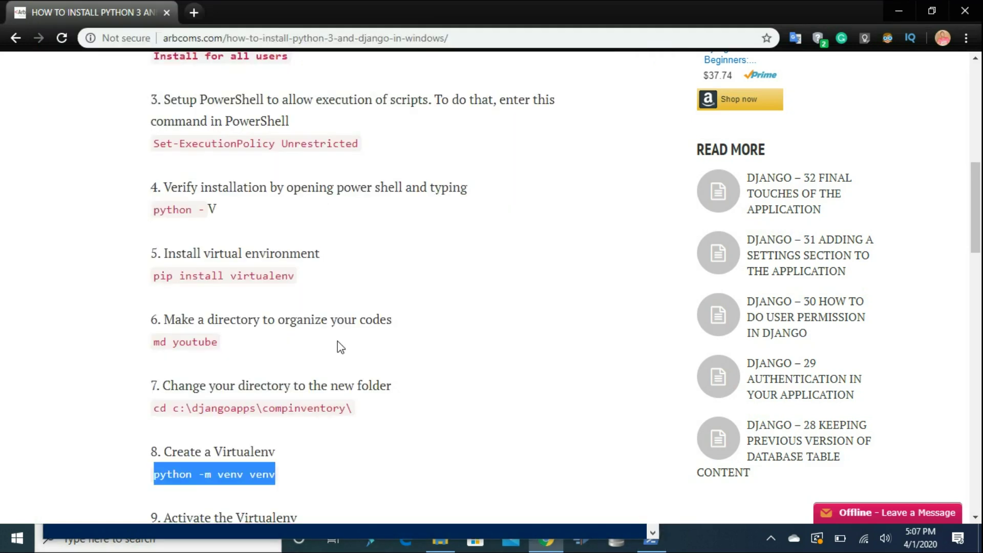
{"action": "scroll", "coordinate": [340, 344], "scroll_direction": "down", "scroll_amount": 5}
{"action": "scroll", "coordinate": [340, 344], "scroll_direction": "down", "scroll_amount": 1}
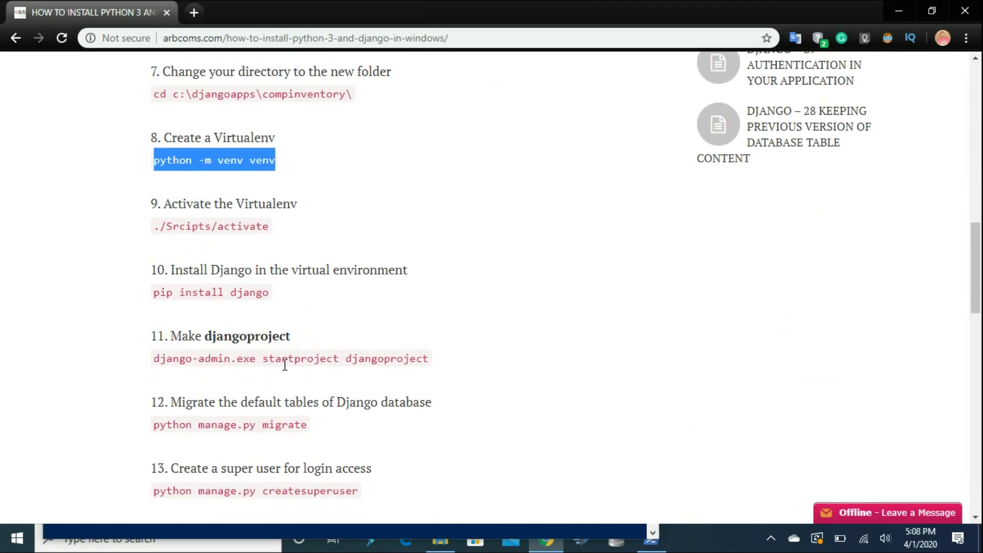
{"action": "double_click", "coordinate": [397, 359]}
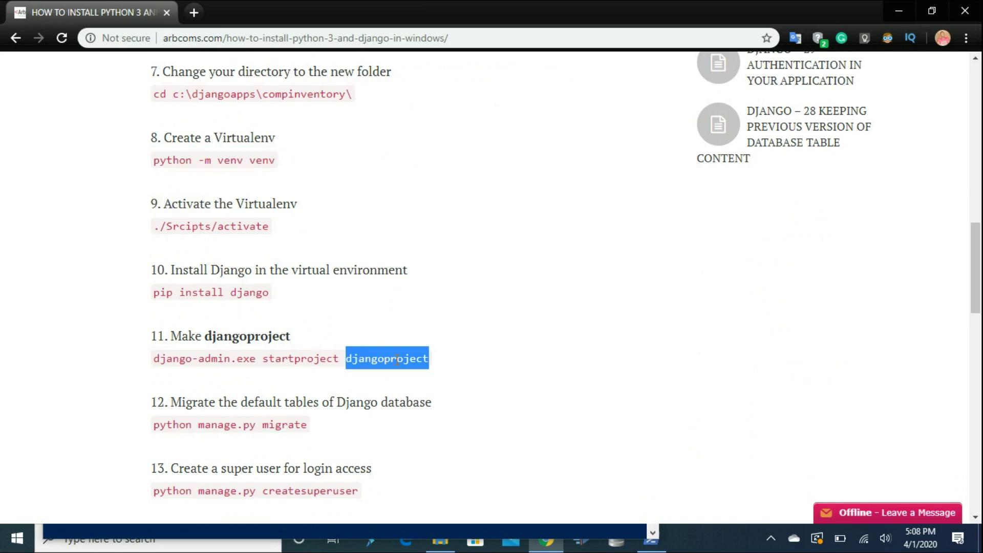
{"action": "triple_click", "coordinate": [397, 359]}
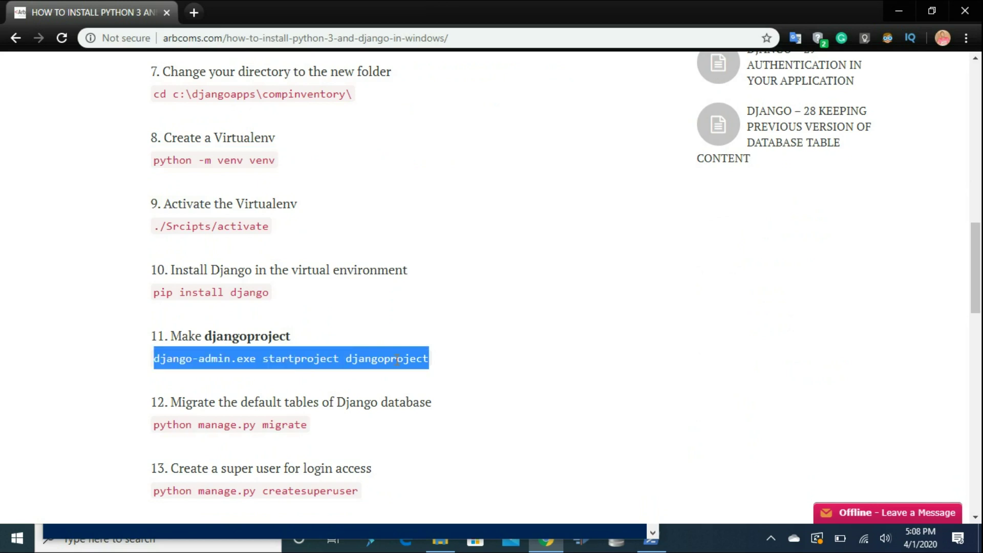
{"action": "key", "text": "ctrl+c"}
{"action": "key", "text": "alt+Tab"}
{"action": "right_click", "coordinate": [395, 358]}
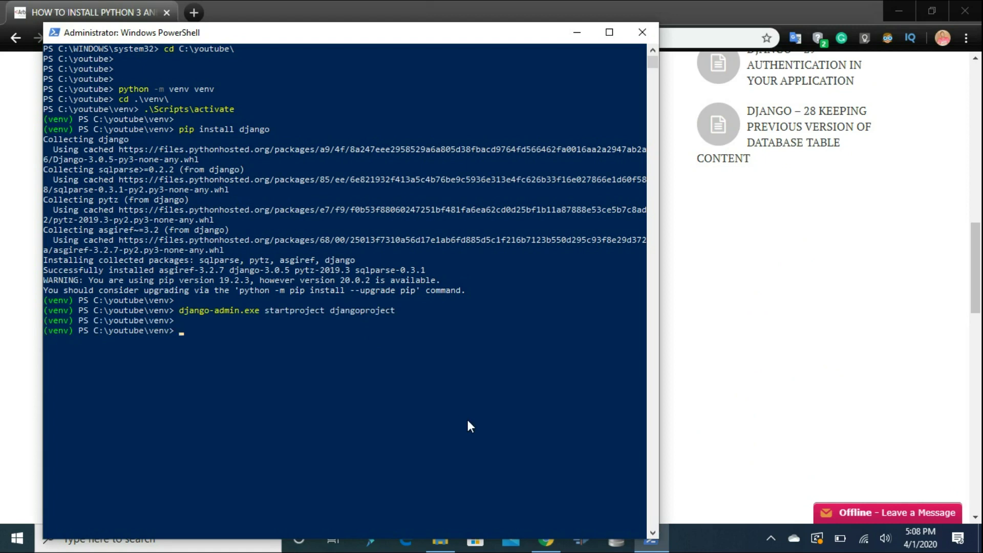
Create the djangoproject project with the pasted startproject command, then return to the Scripts folder in Explorer.
{"action": "left_click", "coordinate": [361, 305]}
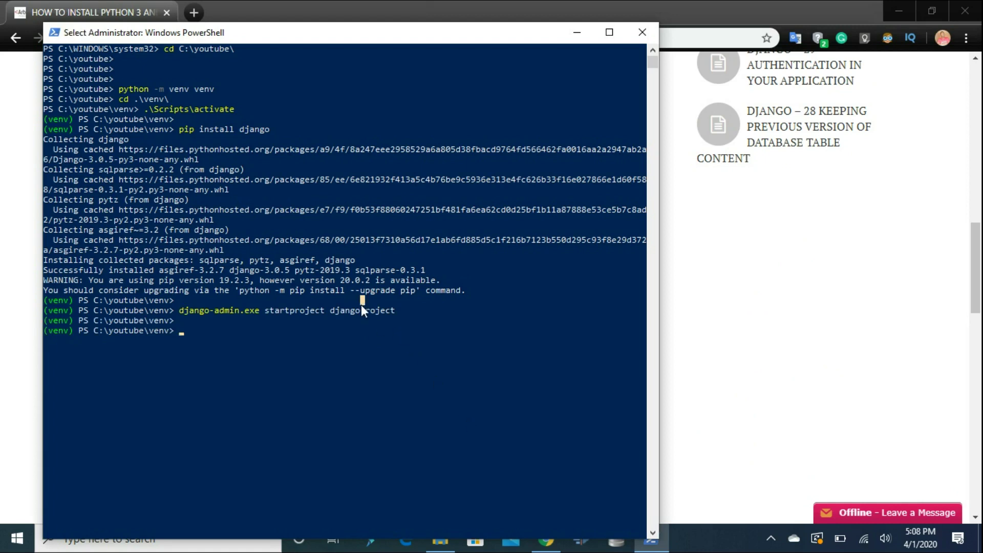
{"action": "double_click", "coordinate": [362, 309]}
{"action": "left_click", "coordinate": [471, 379]}
{"action": "key", "text": "alt+Tab"}
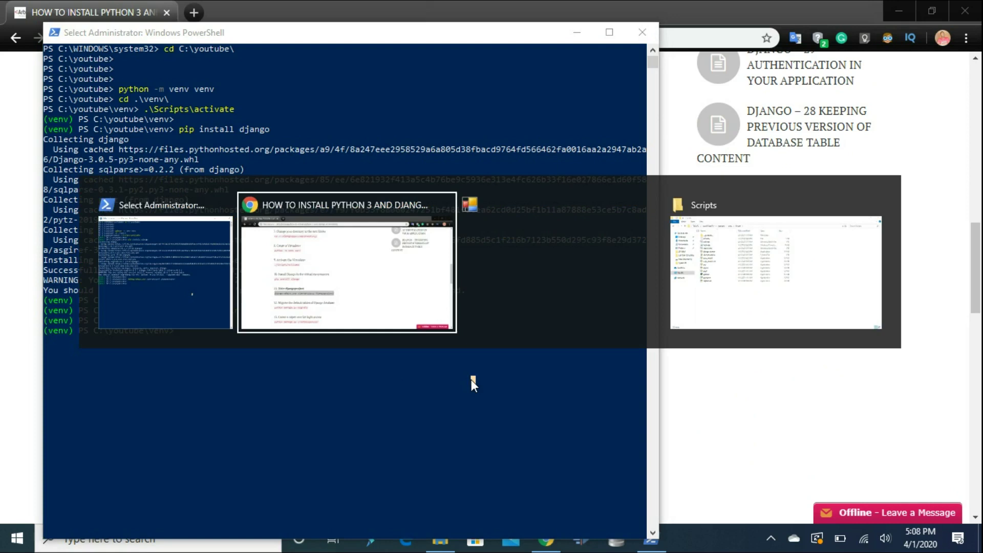
{"action": "key", "text": "alt+Tab"}
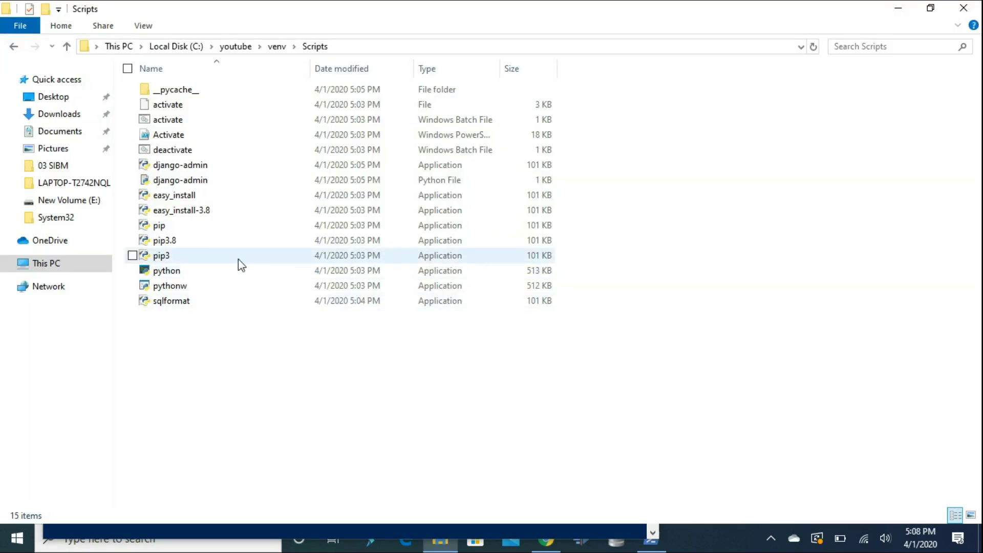
Inspect the contents of the new djangoproject folder inside venv.
{"action": "left_click", "coordinate": [272, 47]}
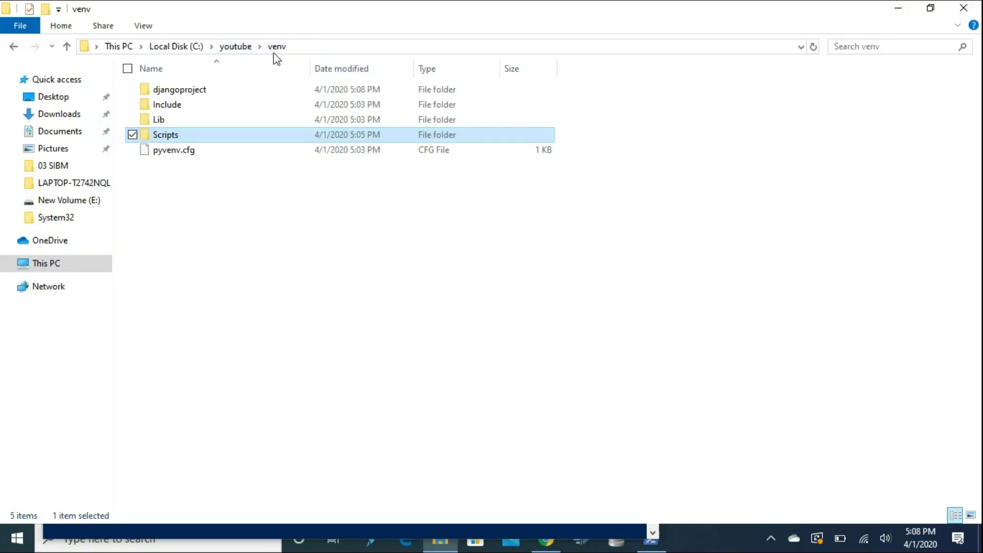
{"action": "double_click", "coordinate": [180, 90]}
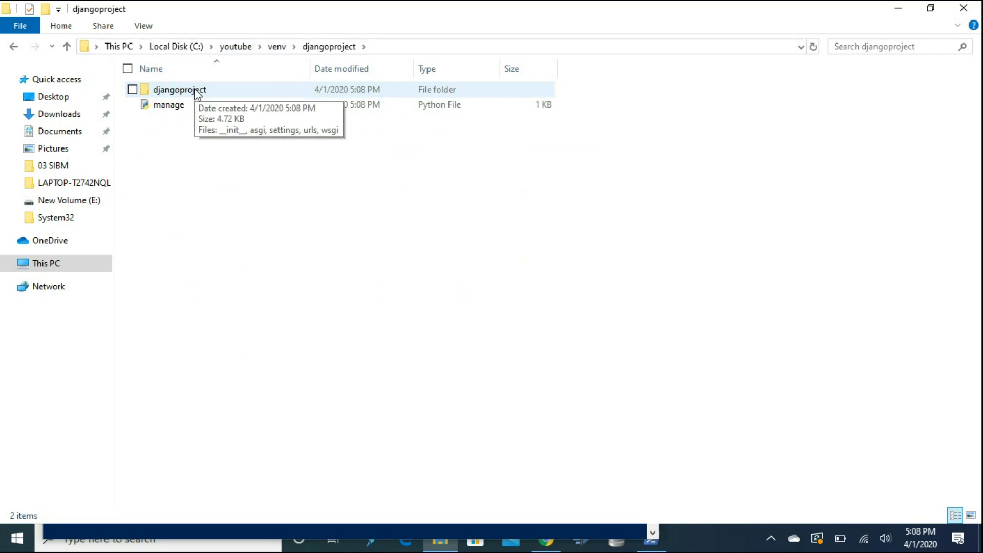
{"action": "left_click", "coordinate": [13, 47]}
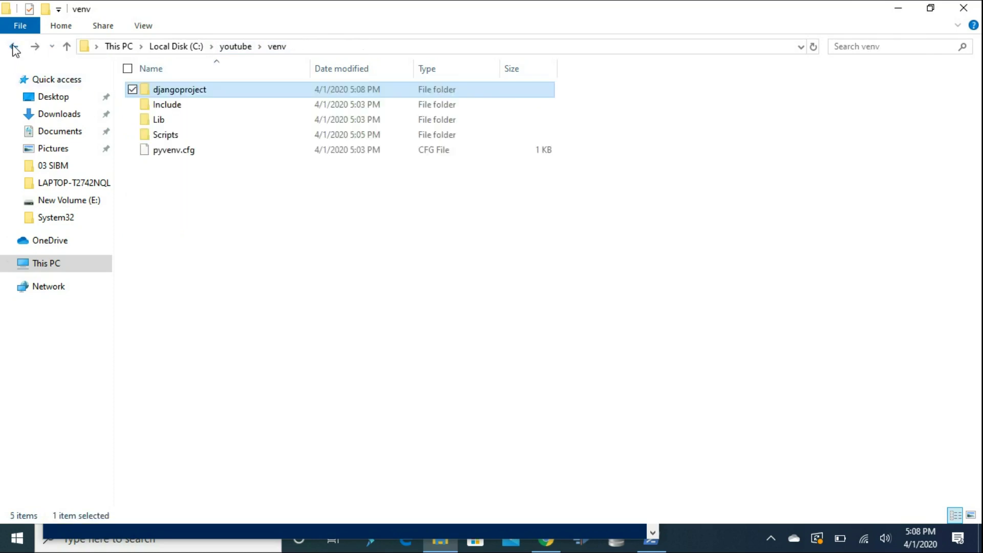
{"action": "double_click", "coordinate": [177, 90]}
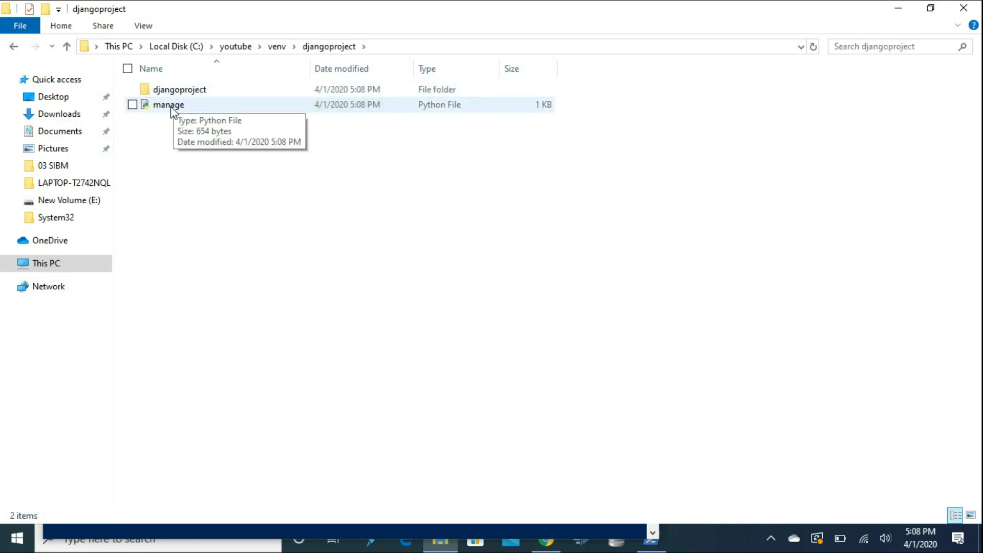
{"action": "left_click", "coordinate": [14, 48]}
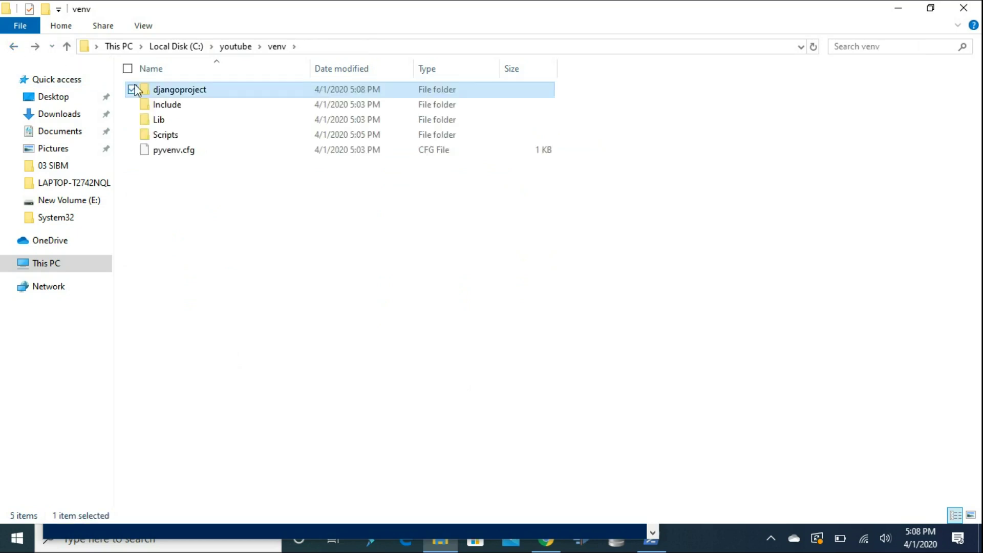
Rename the djangoproject folder to src and open it.
{"action": "right_click", "coordinate": [177, 100]}
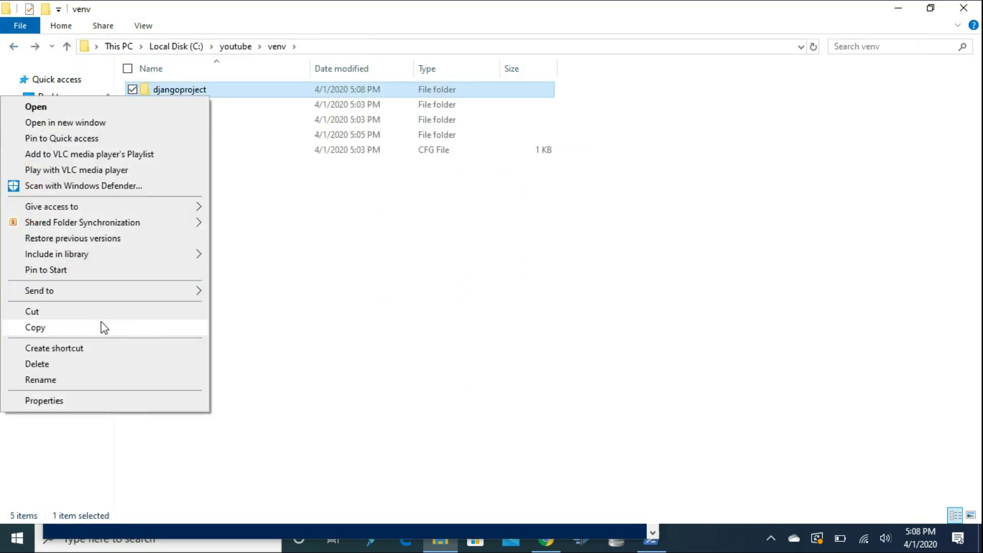
{"action": "left_click", "coordinate": [68, 379]}
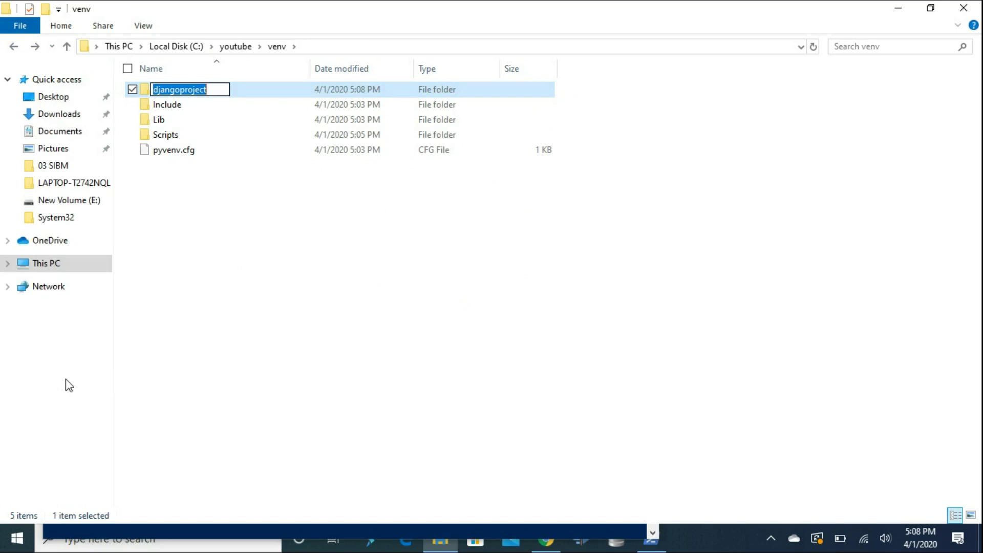
{"action": "type", "text": "src"}
{"action": "key", "text": "Return"}
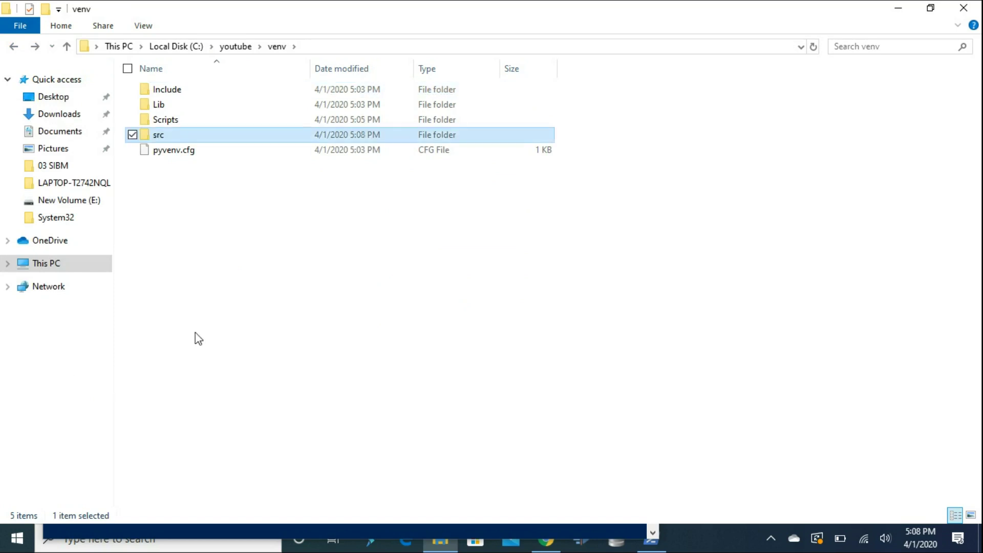
{"action": "left_click", "coordinate": [278, 275]}
{"action": "left_click", "coordinate": [170, 137]}
{"action": "double_click", "coordinate": [170, 137]}
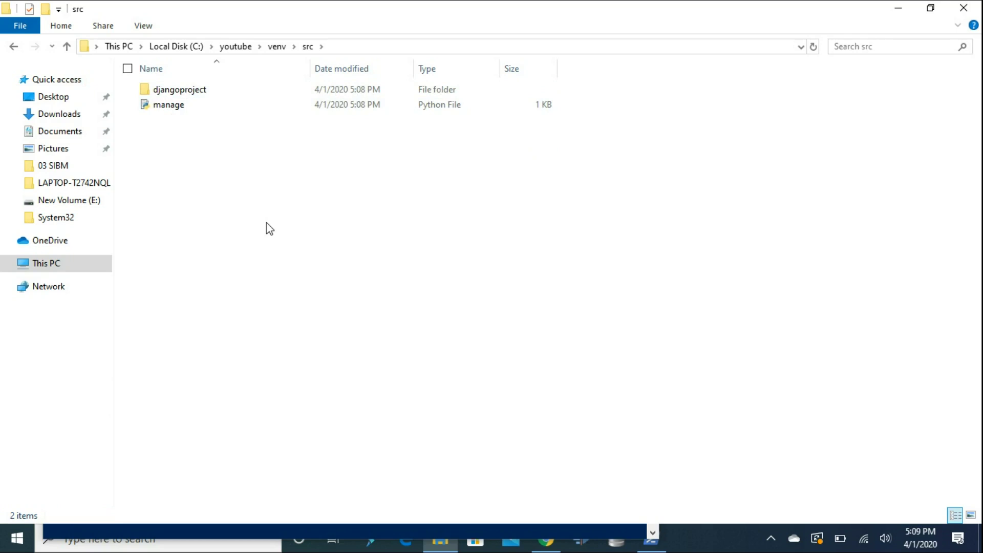
Move the PowerShell prompt into C:\youtube\venv\src with cd .\src\.
{"action": "key", "text": "alt+Tab"}
{"action": "type", "text": "cd .\\s"}
{"action": "key", "text": "Tab"}
{"action": "key", "text": "Return"}
{"action": "key", "text": "Return"}
{"action": "key", "text": "Return"}
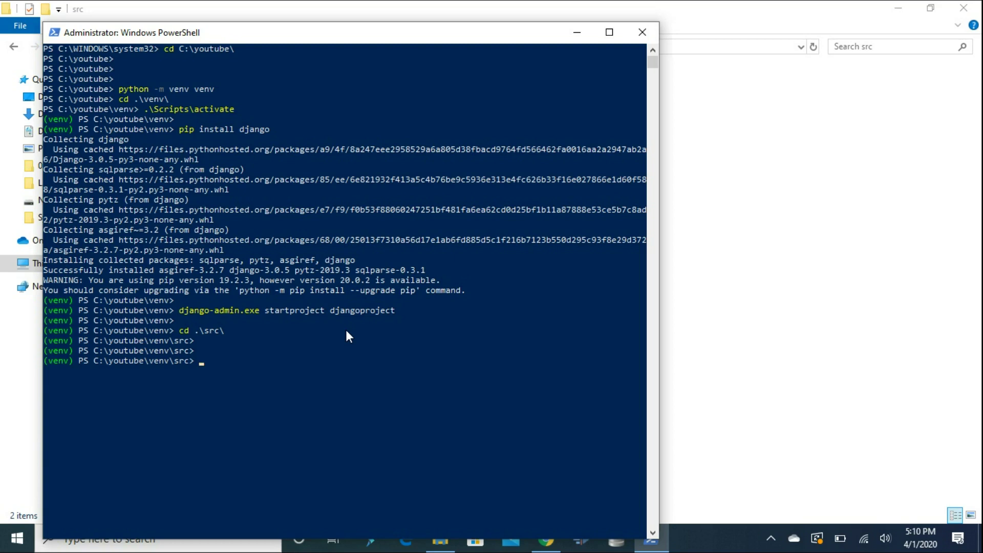
Run python.exe .\manage.py migrate and confirm db.sqlite3 appears in the src folder.
{"action": "type", "text": "python"}
{"action": "key", "text": "Tab"}
{"action": "type", "text": ".\\manage.py"}
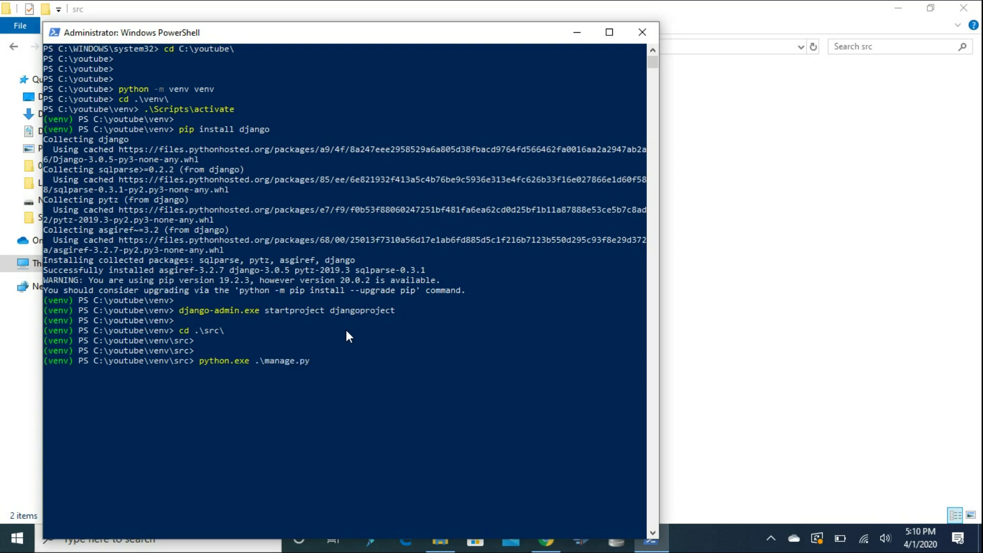
{"action": "type", "text": " migrate"}
{"action": "key", "text": "Return"}
{"action": "left_click_drag", "start_coordinate": [274, 37], "coordinate": [552, 73]}
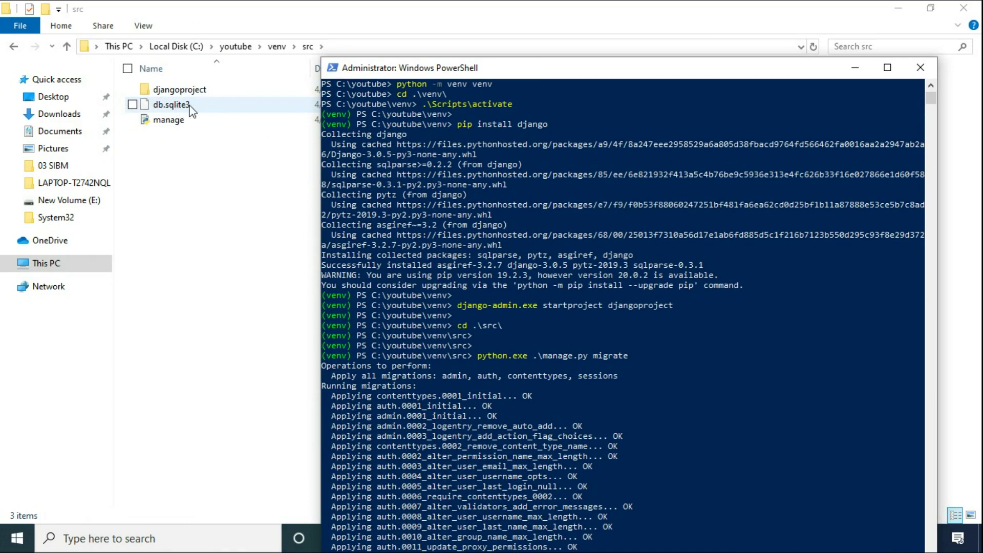
{"action": "left_click_drag", "start_coordinate": [571, 74], "coordinate": [537, 20]}
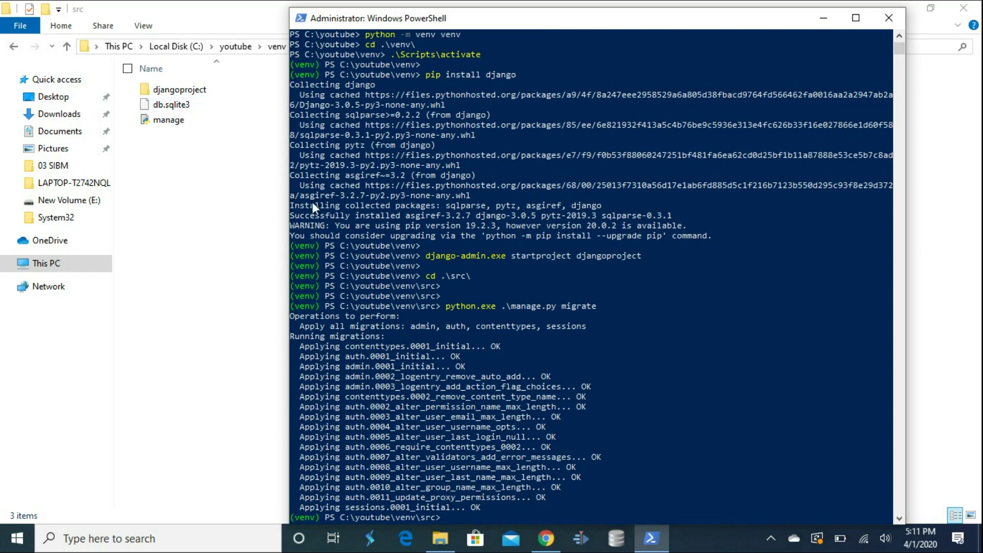
{"action": "left_click", "coordinate": [613, 539]}
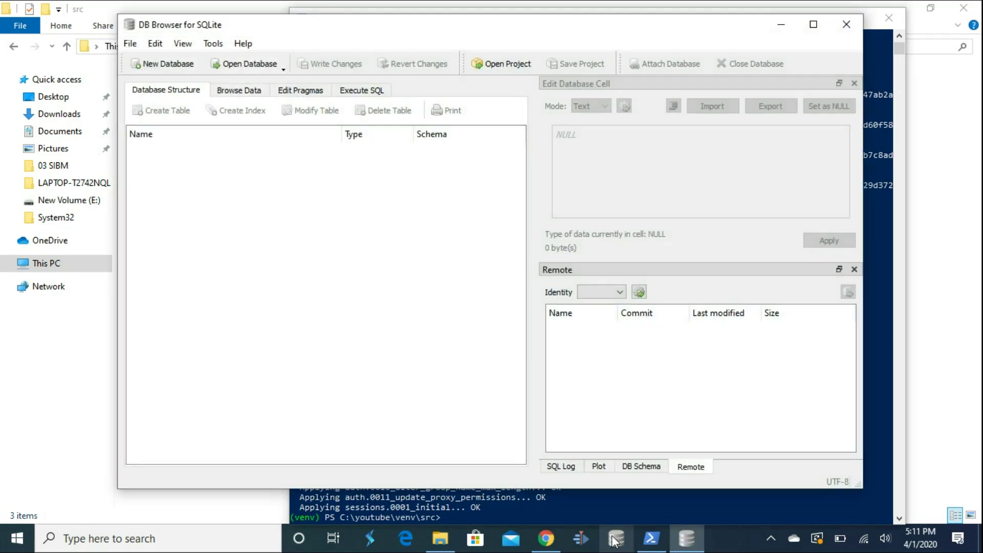
Open C:\youtube\venv\src\db.sqlite3 in DB Browser and expand the auth_user table's columns.
{"action": "left_click", "coordinate": [246, 64]}
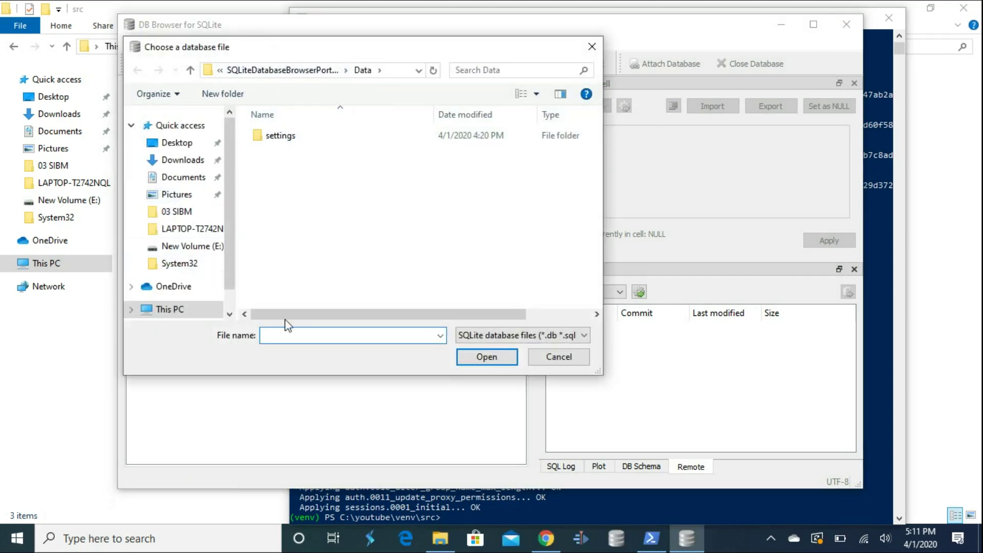
{"action": "type", "text": "c:\\youtube"}
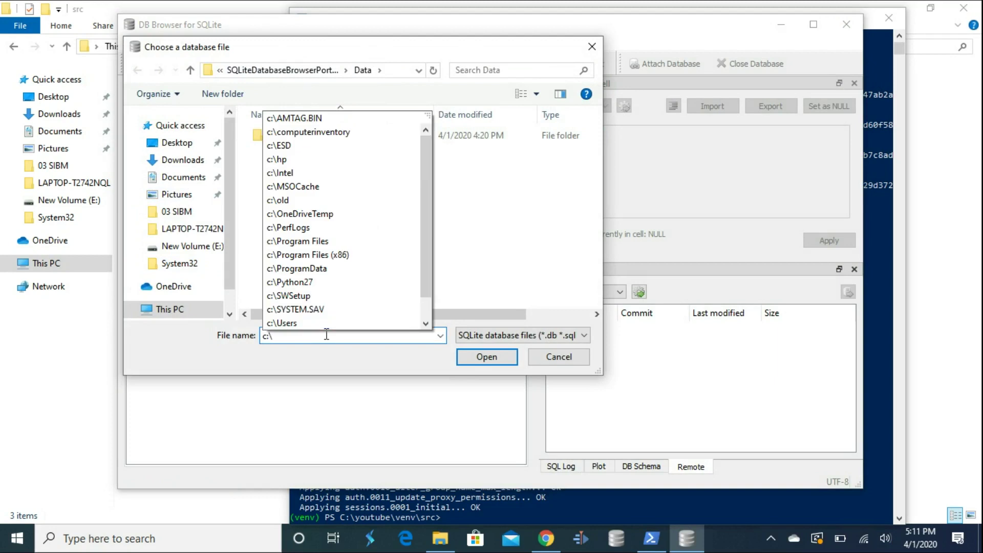
{"action": "key", "text": "Down"}
{"action": "key", "text": "Return"}
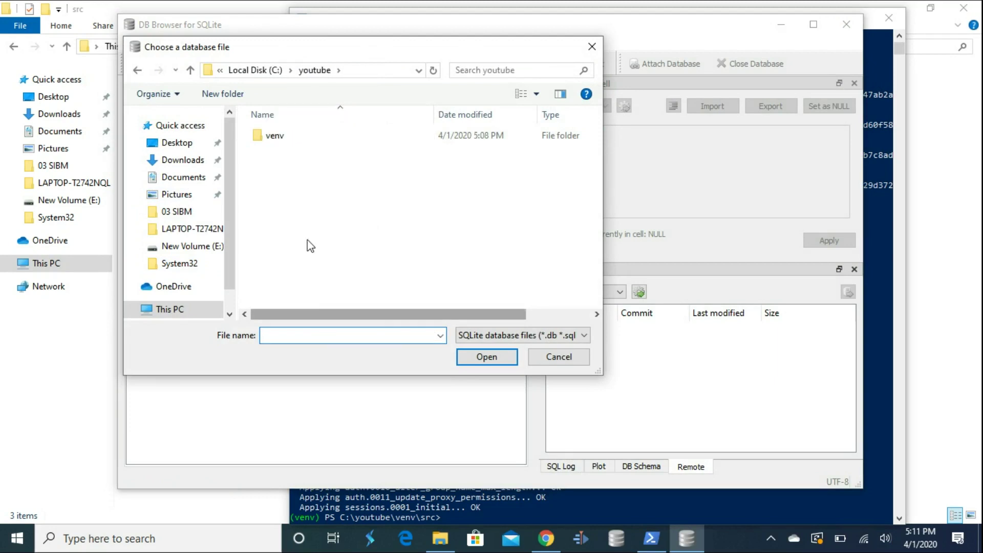
{"action": "double_click", "coordinate": [274, 142]}
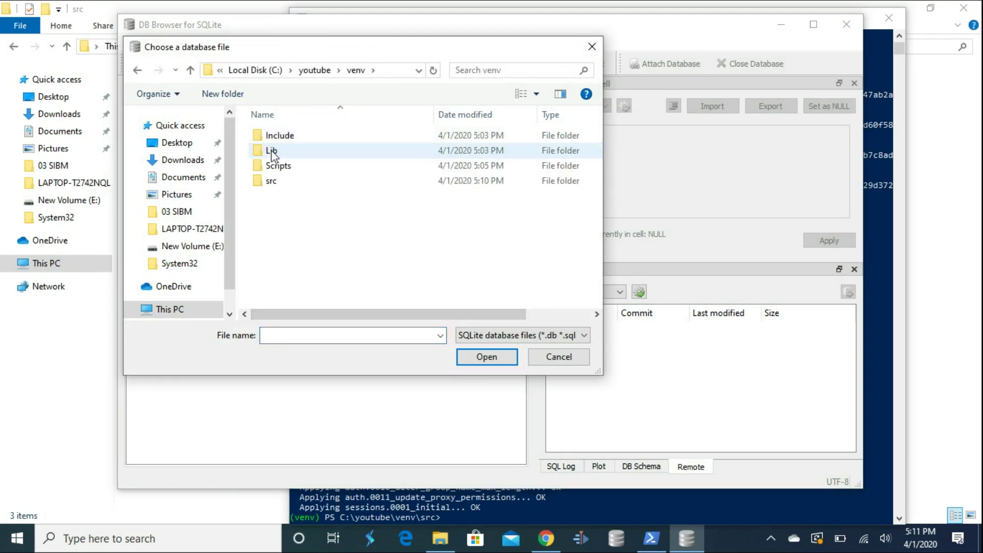
{"action": "double_click", "coordinate": [270, 183]}
{"action": "double_click", "coordinate": [276, 151]}
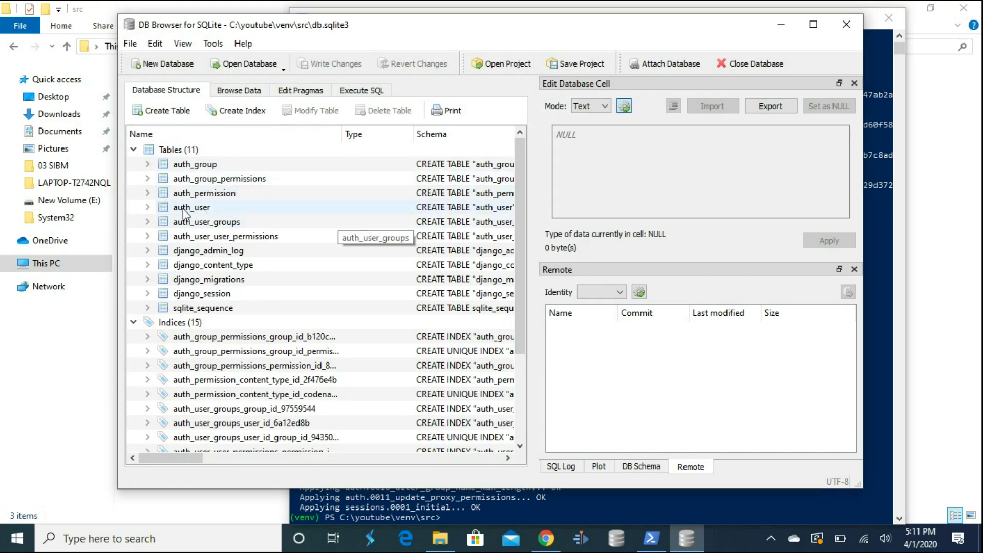
{"action": "left_click", "coordinate": [147, 207]}
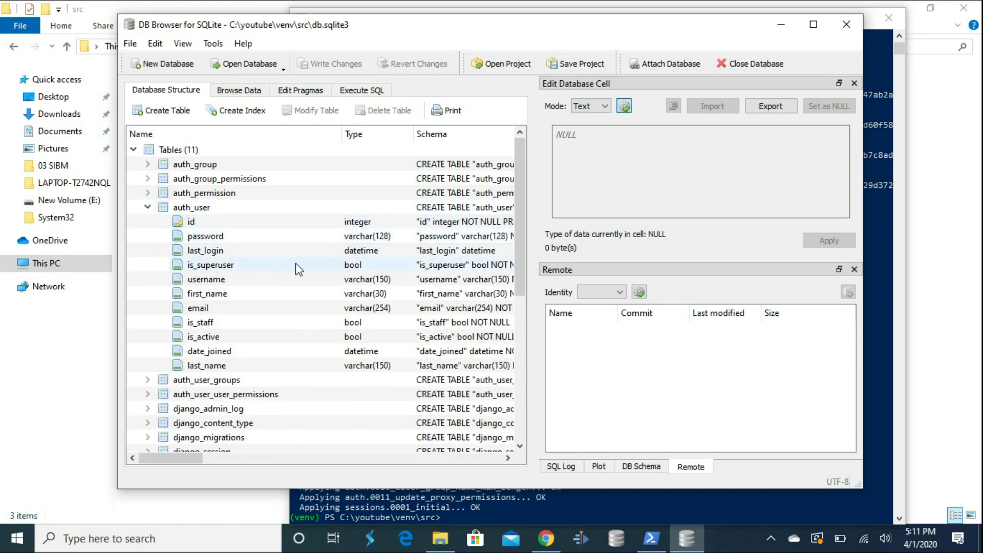
Run python.exe .\manage.py createsuperuser, entering a username, e-mail address and password.
{"action": "key", "text": "alt+Tab"}
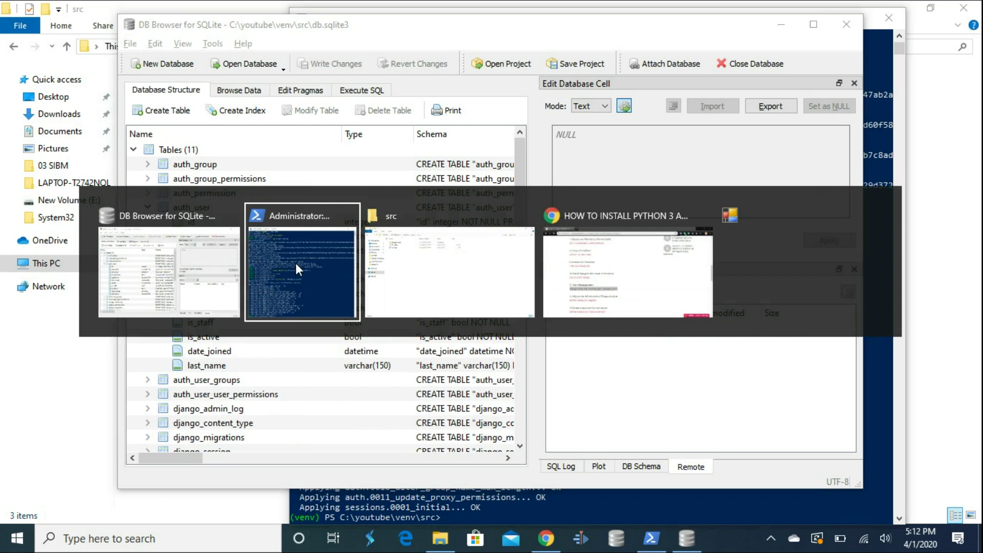
{"action": "left_click", "coordinate": [680, 415]}
{"action": "key", "text": "Return"}
{"action": "key", "text": "Return"}
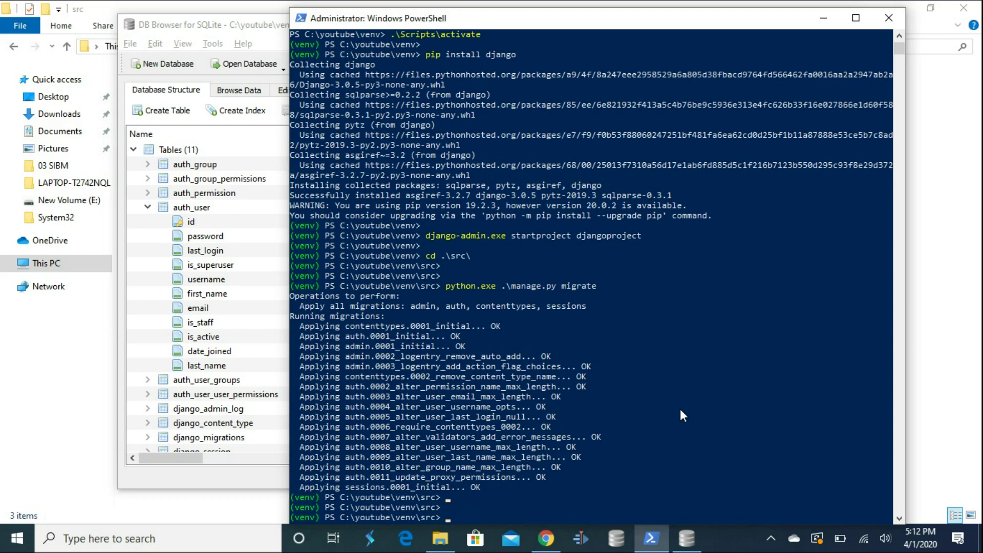
{"action": "key", "text": "Up"}
{"action": "key", "text": "BackSpace"}
{"action": "key", "text": "BackSpace"}
{"action": "key", "text": "BackSpace"}
{"action": "key", "text": "BackSpace"}
{"action": "key", "text": "BackSpace"}
{"action": "key", "text": "BackSpace"}
{"action": "key", "text": "BackSpace"}
{"action": "type", "text": "createsuperuse"}
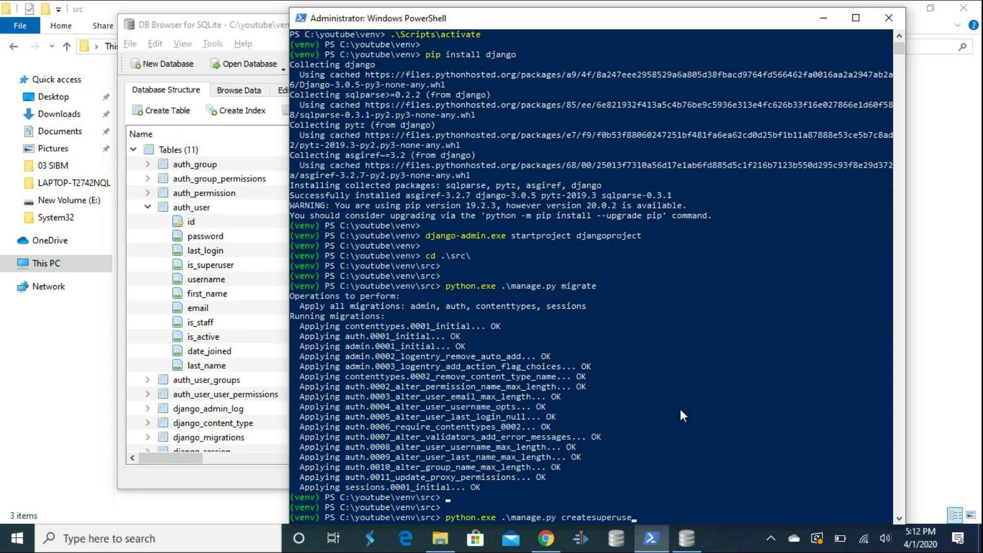
{"action": "type", "text": "r"}
{"action": "key", "text": "Return"}
{"action": "type", "text": "arb"}
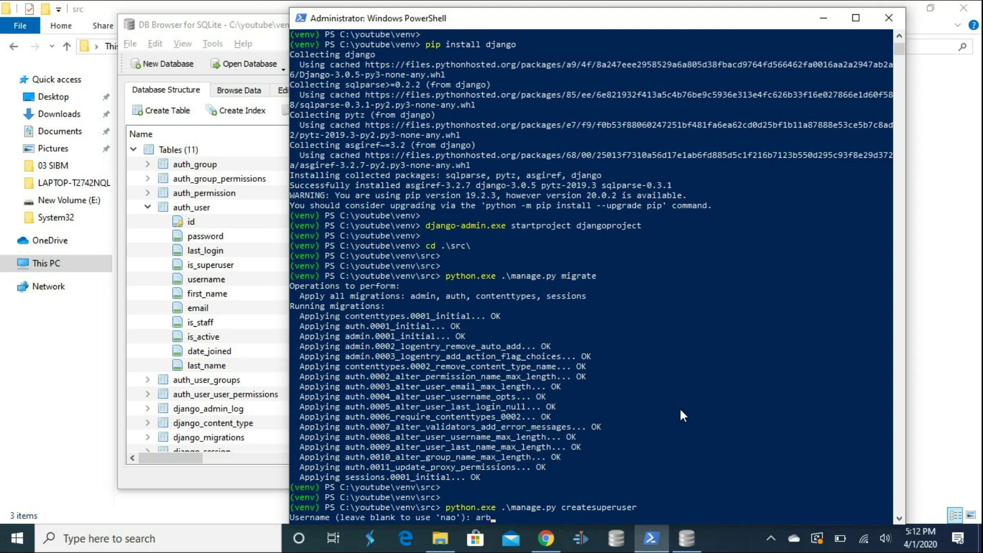
{"action": "type", "text": "adjie"}
{"action": "key", "text": "Return"}
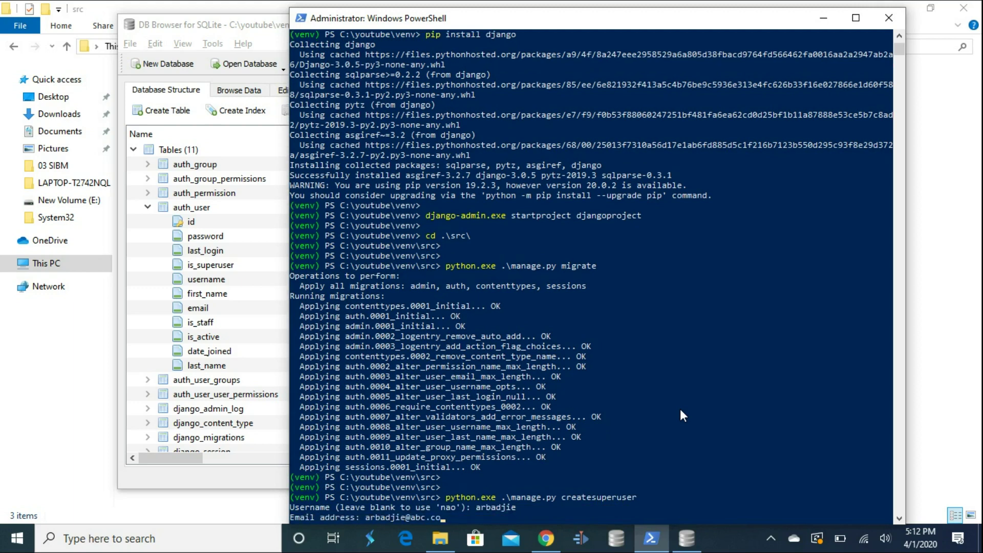
{"action": "key", "text": "Return"}
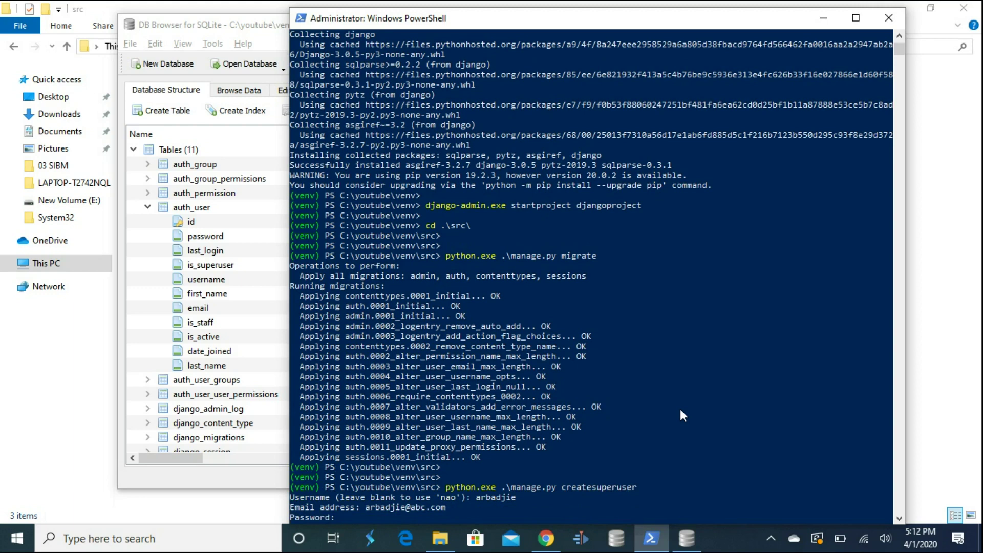
{"action": "key", "text": "Return"}
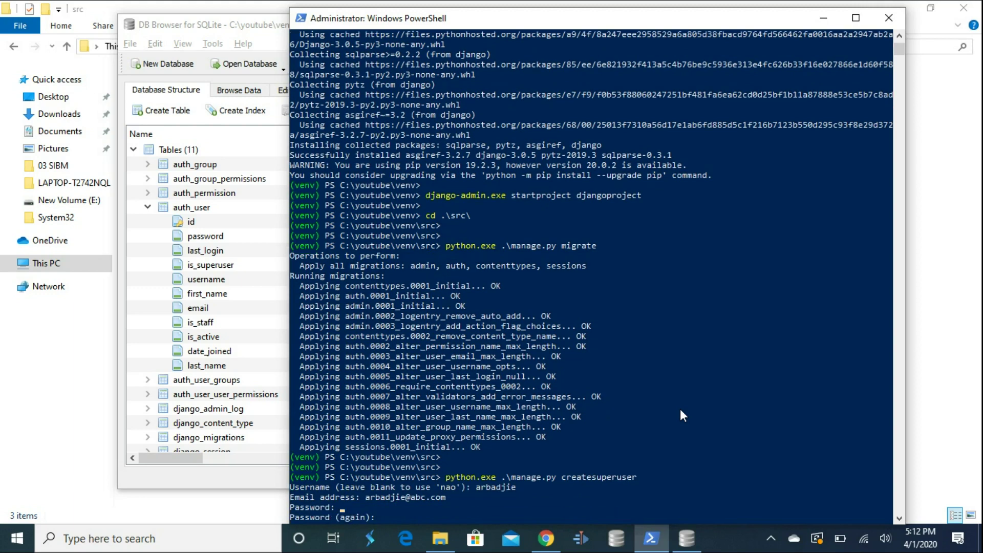
{"action": "key", "text": "Return"}
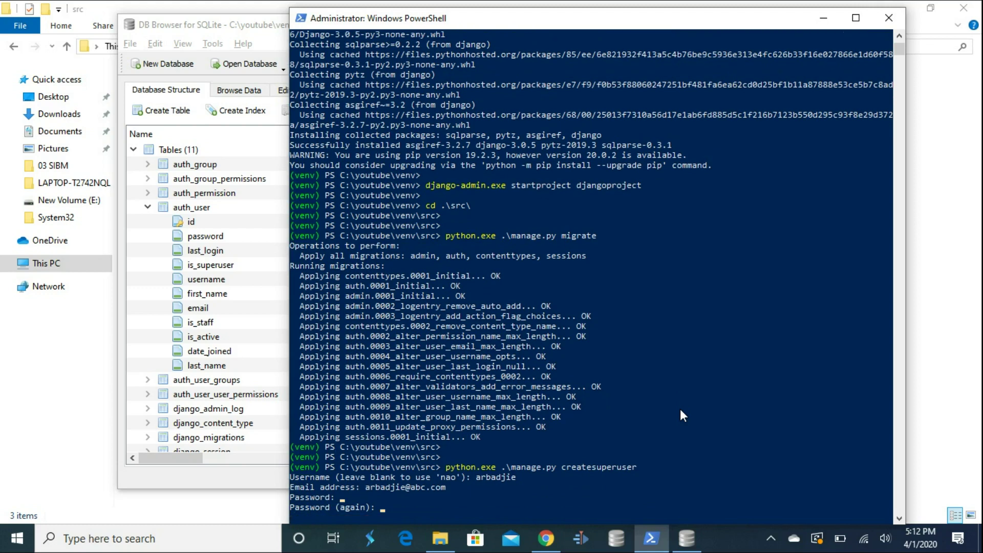
{"action": "key", "text": "Return"}
{"action": "key", "text": "Return"}
{"action": "key", "text": "Return"}
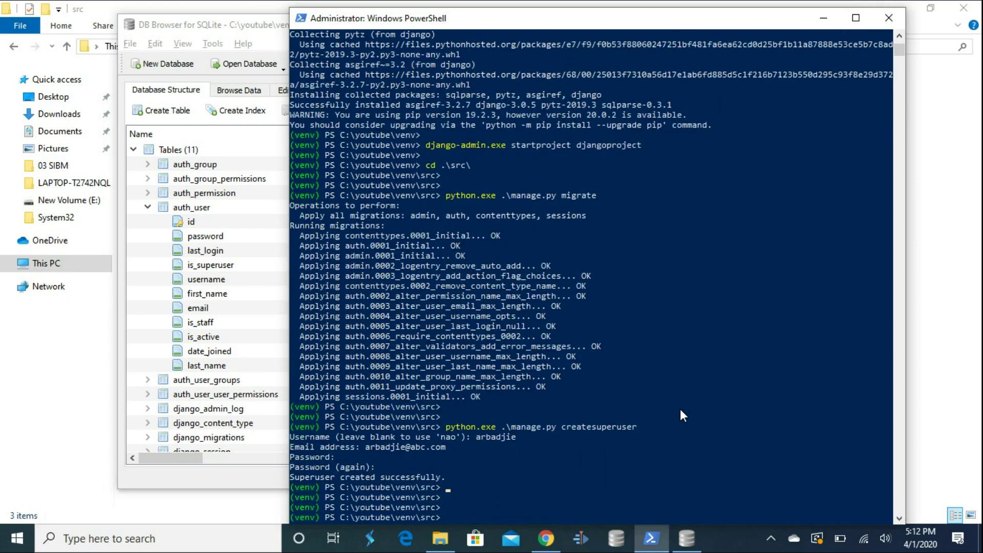
{"action": "key", "text": "Up"}
{"action": "key", "text": "BackSpace"}
{"action": "key", "text": "BackSpace"}
{"action": "key", "text": "BackSpace"}
{"action": "key", "text": "BackSpace"}
{"action": "key", "text": "BackSpace"}
{"action": "key", "text": "BackSpace"}
{"action": "key", "text": "BackSpace"}
{"action": "key", "text": "BackSpace"}
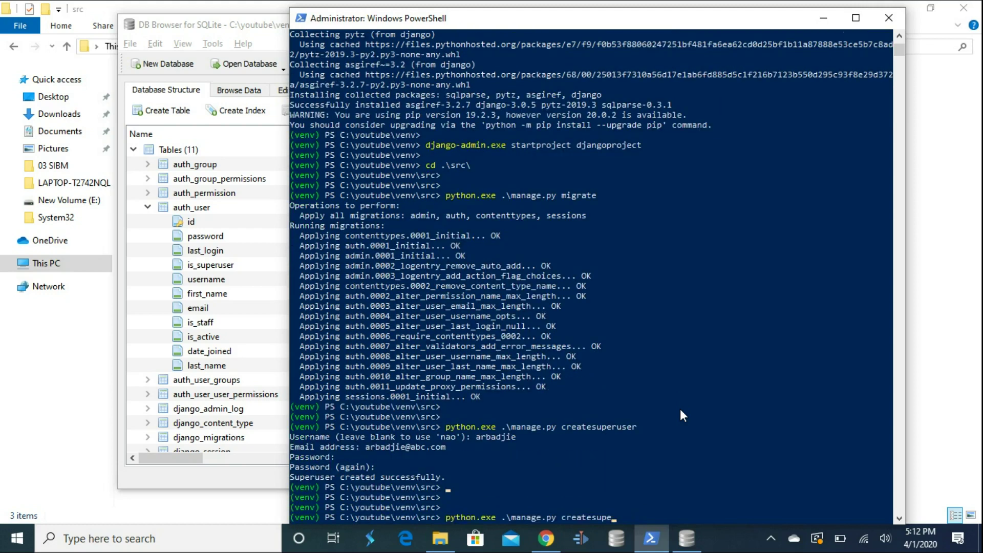
{"action": "key", "text": "BackSpace"}
{"action": "key", "text": "BackSpace"}
{"action": "key", "text": "BackSpace"}
{"action": "key", "text": "BackSpace"}
{"action": "key", "text": "BackSpace"}
{"action": "key", "text": "BackSpace"}
{"action": "key", "text": "BackSpace"}
{"action": "type", "text": "runserver"}
{"action": "key", "text": "Return"}
{"action": "double_click", "coordinate": [544, 496]}
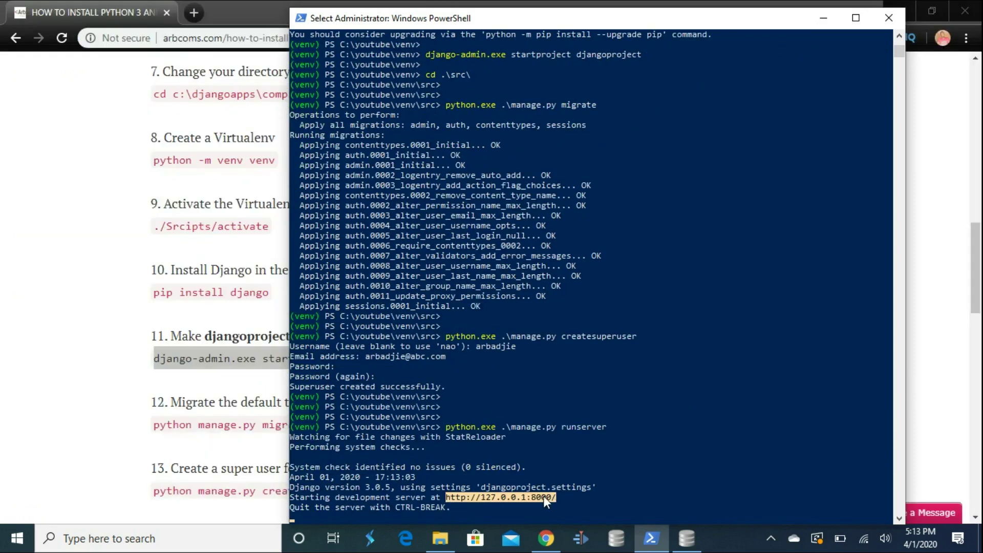
{"action": "left_click", "coordinate": [543, 497]}
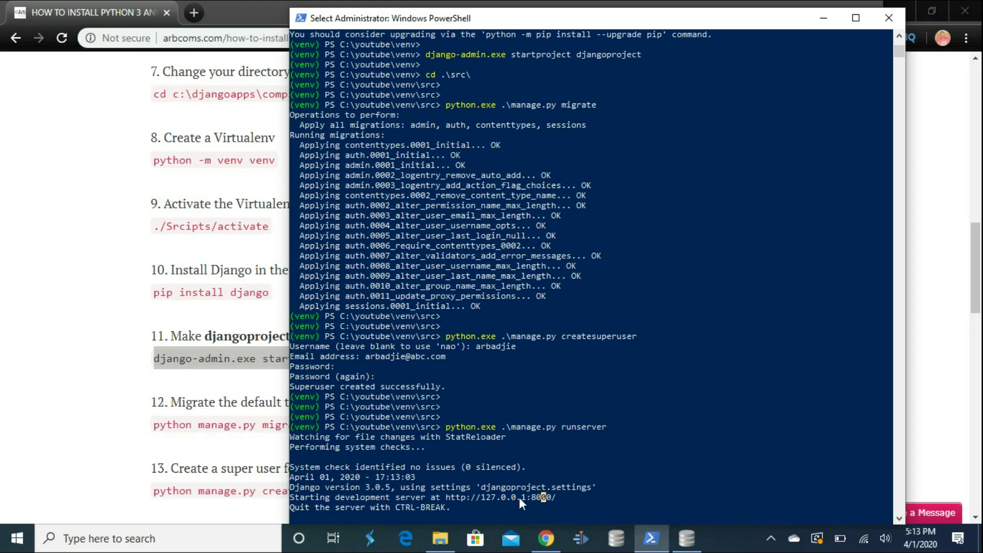
{"action": "left_click_drag", "start_coordinate": [449, 495], "coordinate": [483, 498]}
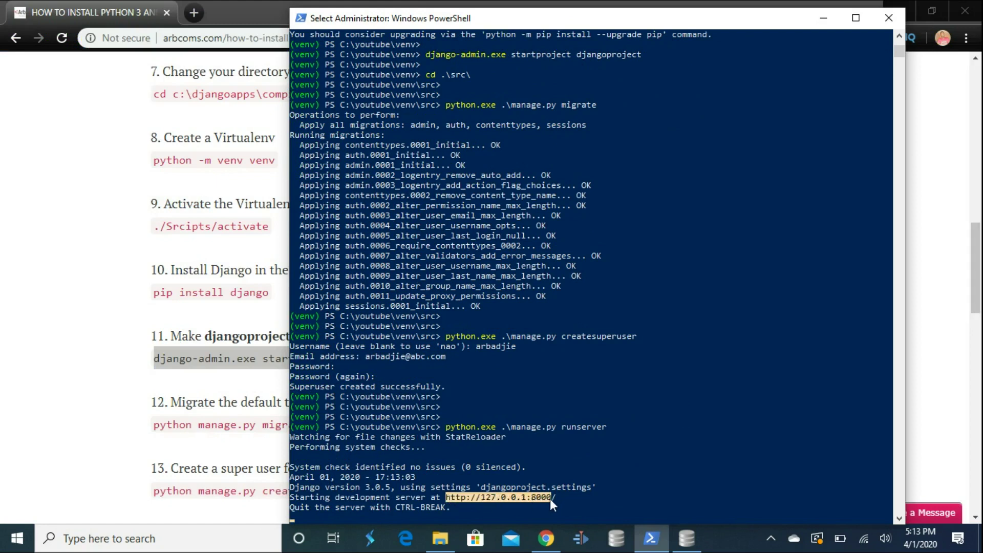
{"action": "key", "text": "alt+Tab"}
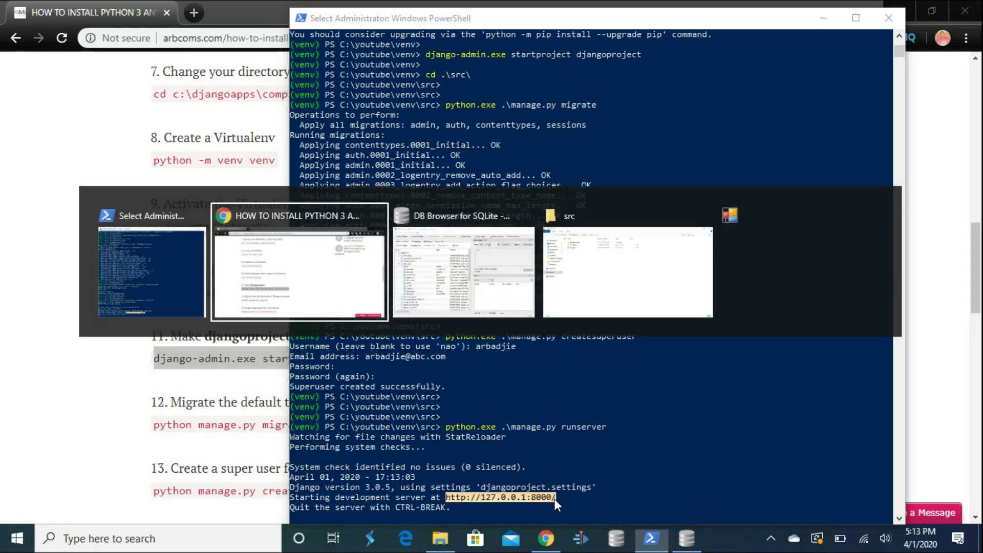
Load localhost:8000 in a new tab, then go to localhost:8000/admin.
{"action": "left_click", "coordinate": [194, 12]}
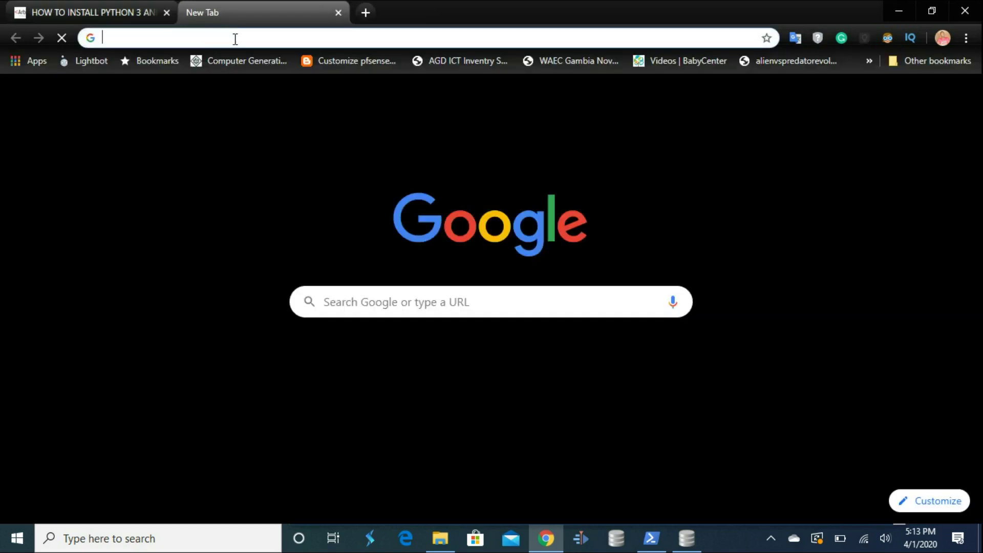
{"action": "type", "text": "localhost:8000"}
{"action": "key", "text": "Return"}
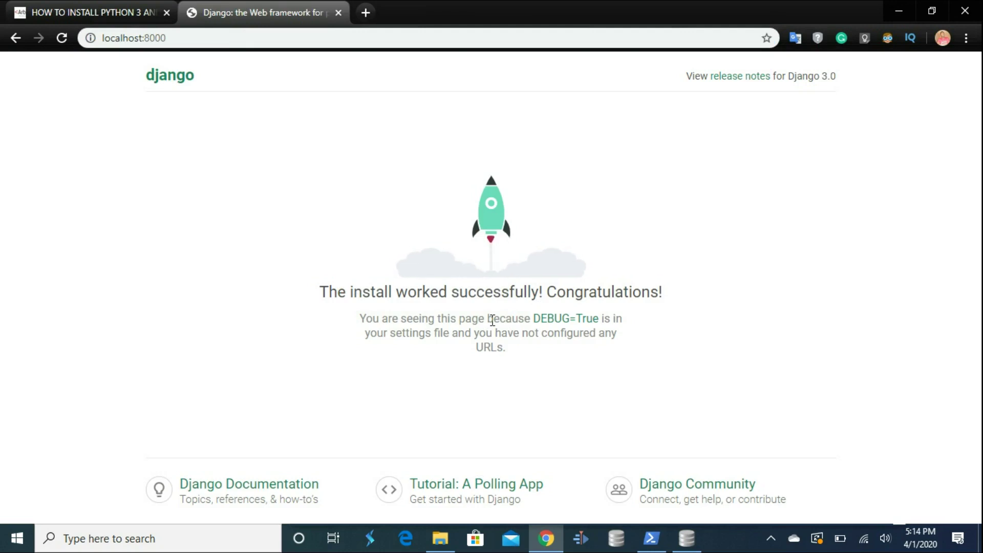
{"action": "left_click", "coordinate": [223, 40]}
{"action": "type", "text": "admin"}
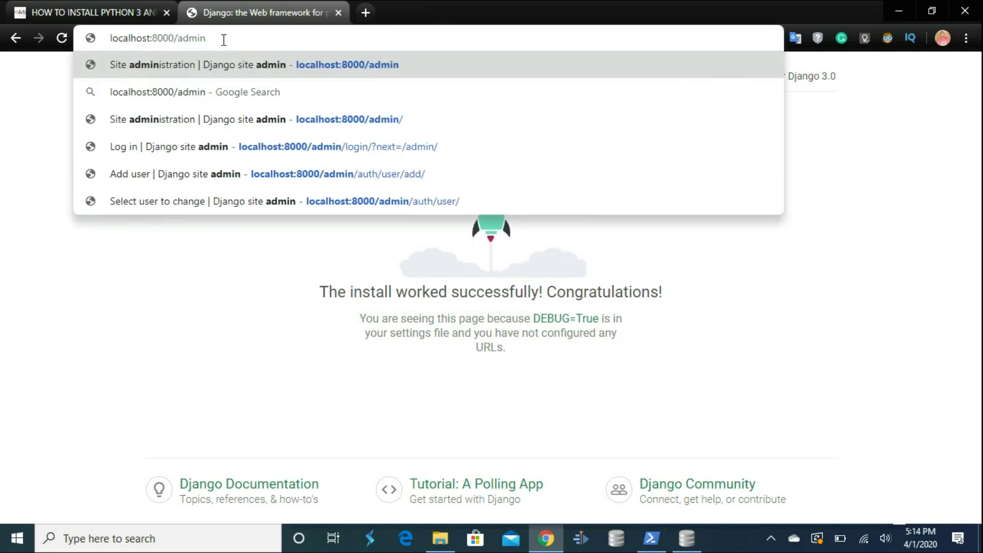
{"action": "key", "text": "Return"}
Log in with the superuser's credentials, view the Users list, and open the Add user form.
{"action": "type", "text": "arbadjie"}
{"action": "key", "text": "Tab"}
{"action": "type", "text": "****"}
{"action": "key", "text": "Return"}
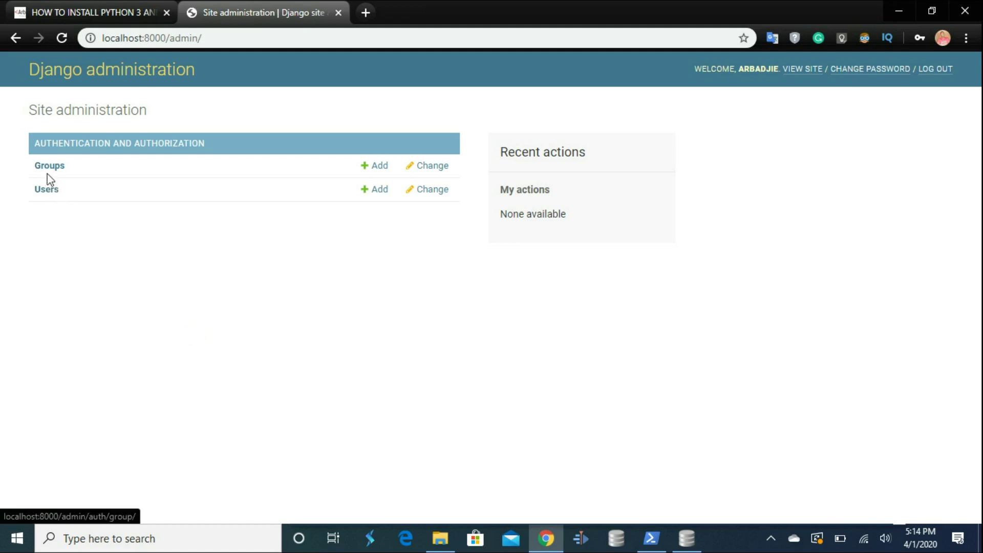
{"action": "left_click", "coordinate": [51, 192]}
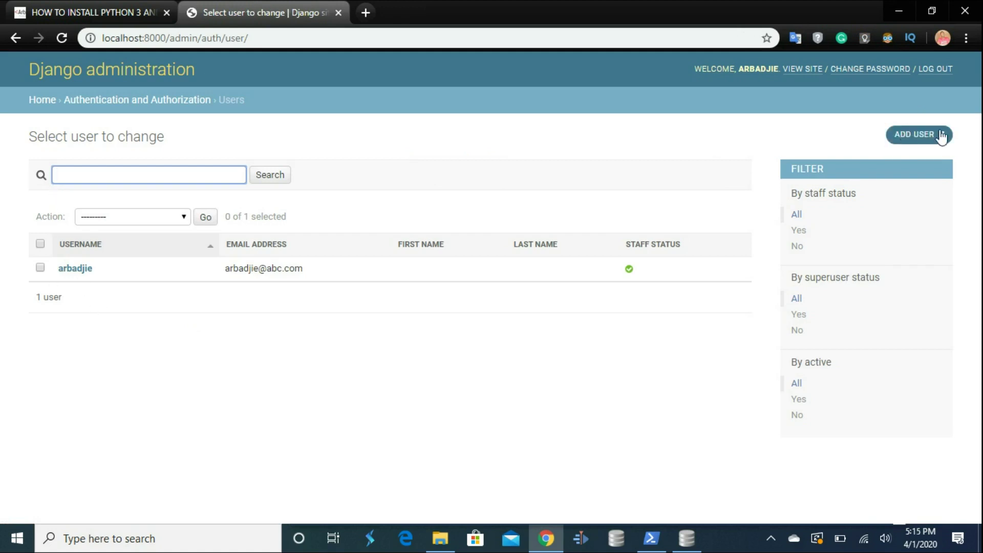
{"action": "left_click", "coordinate": [917, 139]}
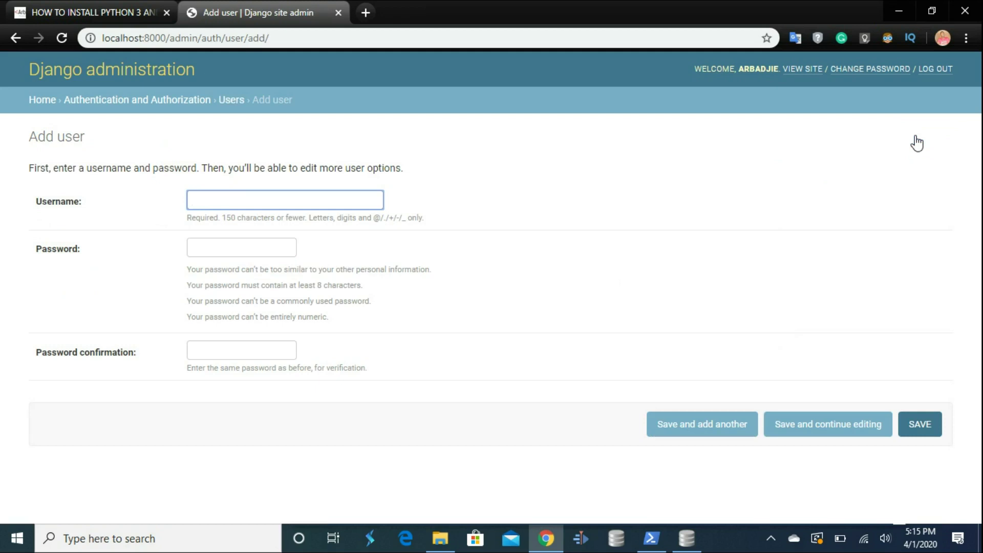